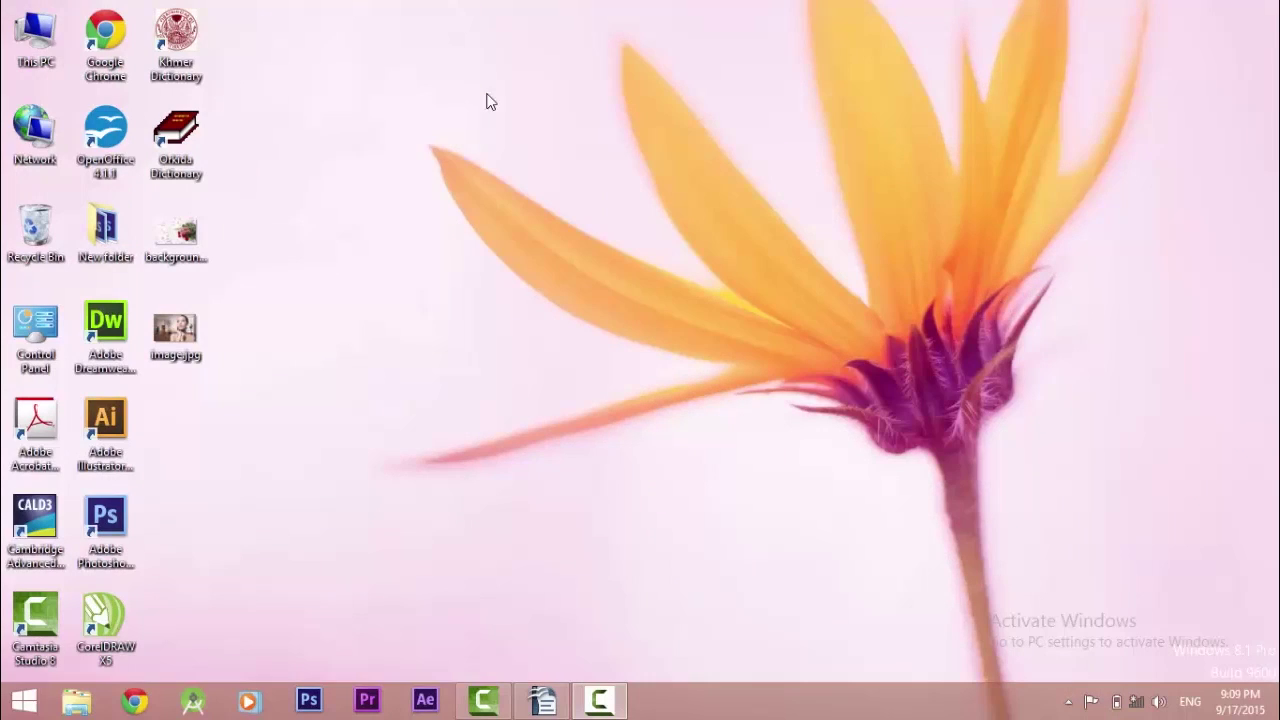
- Launch Adobe Photoshop CS6 from its desktop shortcut
click(106, 515)
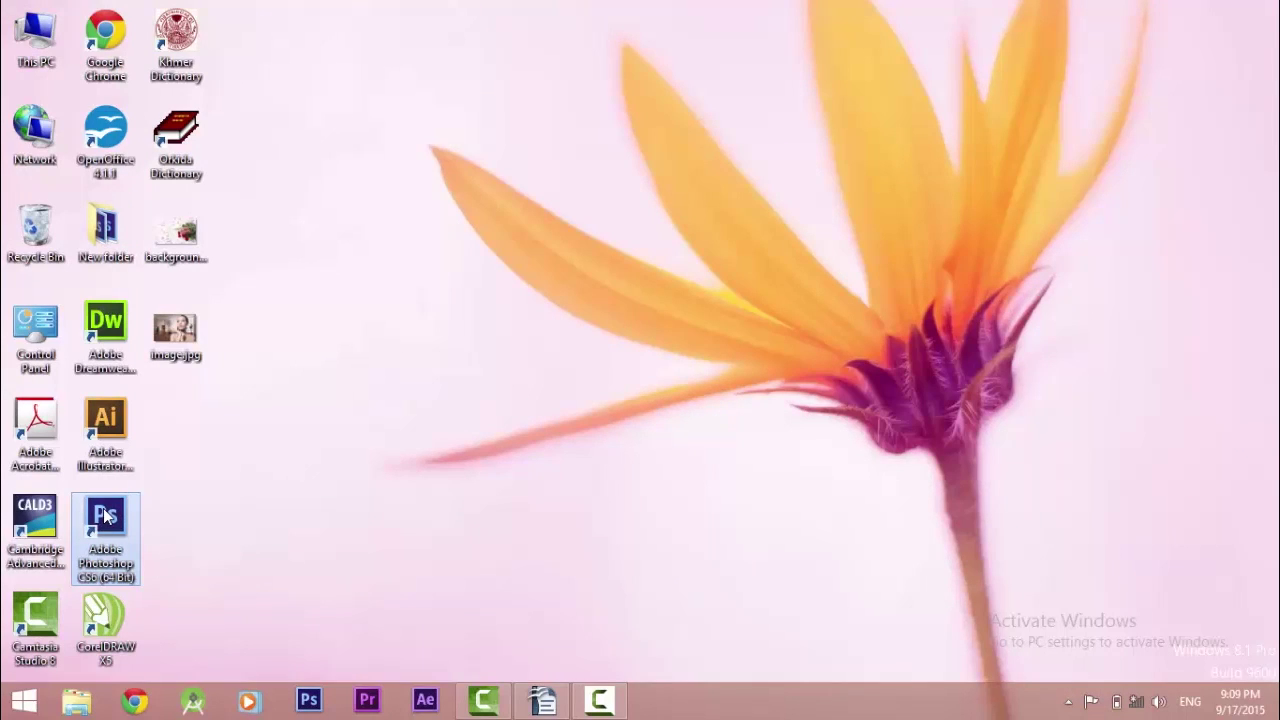
right_click(106, 515)
click(190, 50)
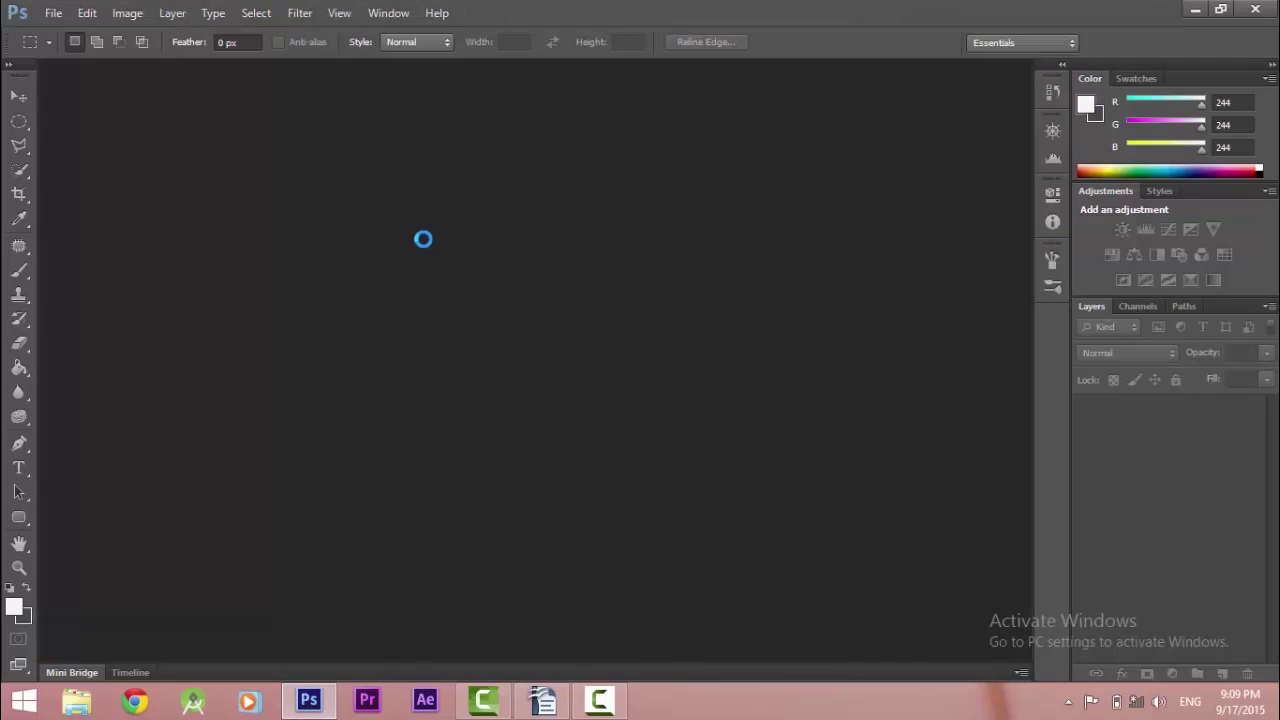
- Switch to the Move tool and open image.jpg from the Desktop
key(v)
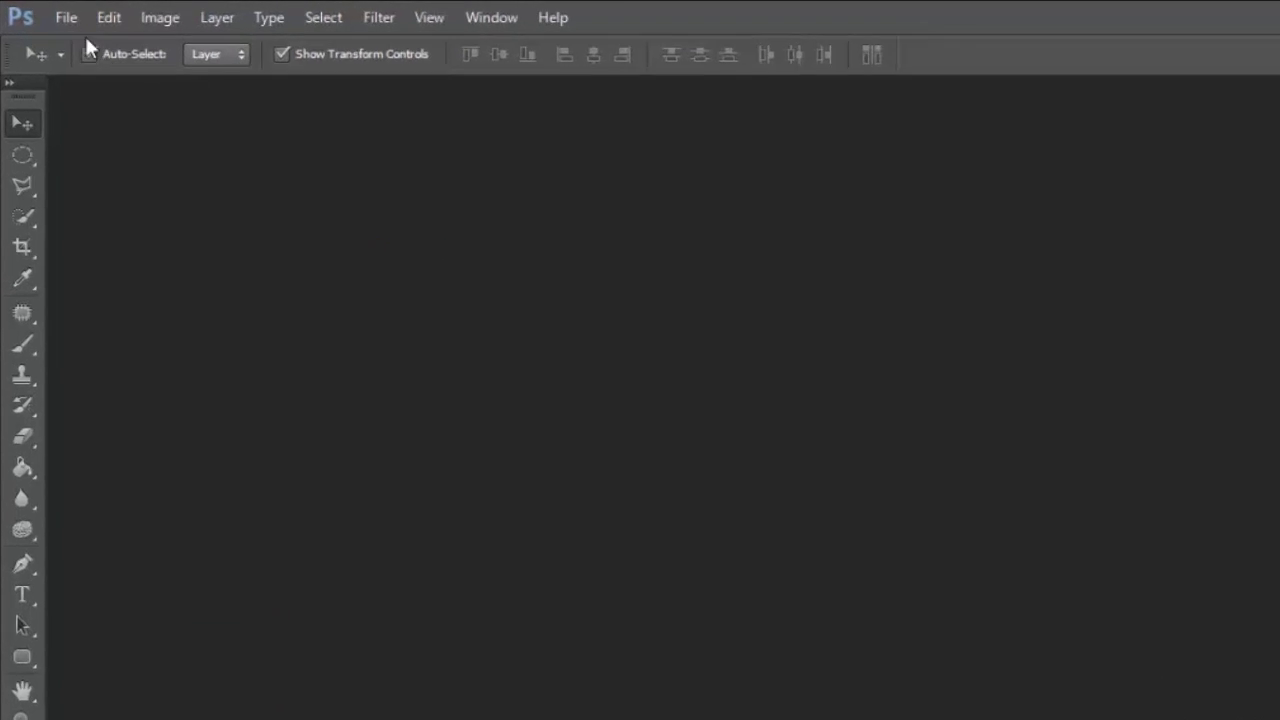
click(53, 13)
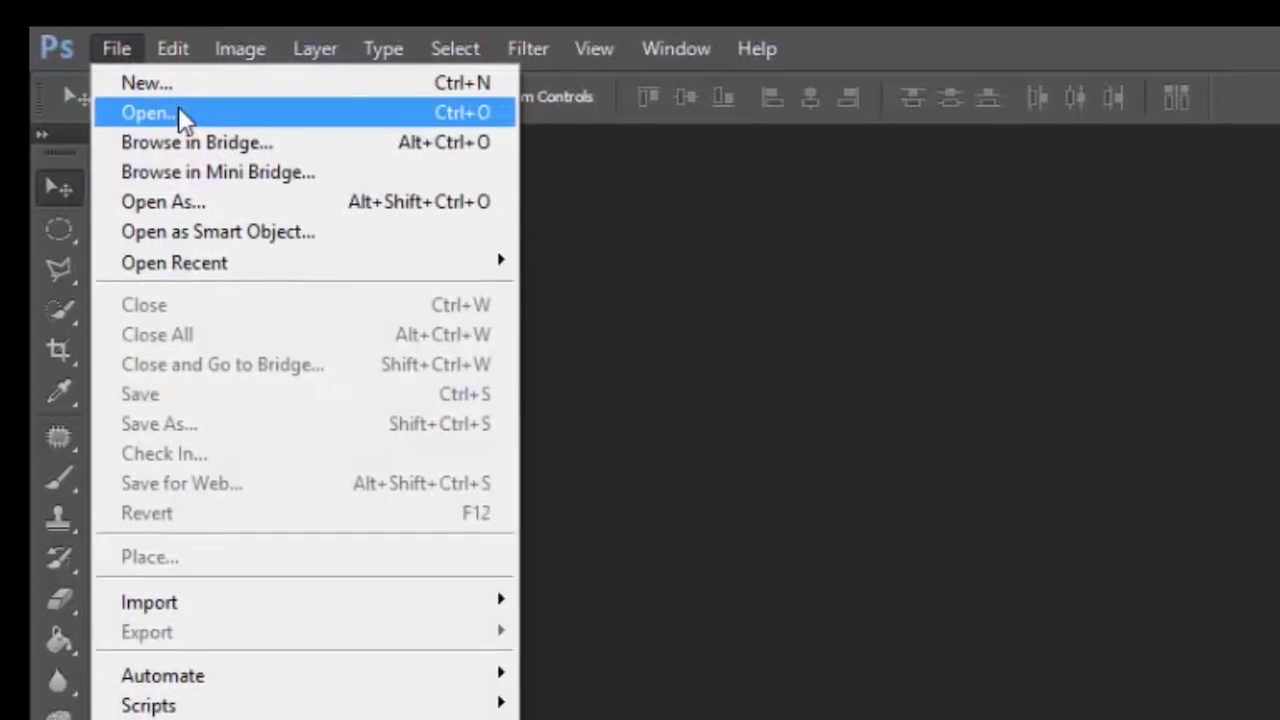
click(181, 112)
mouse_move(1265, 425)
mouse_down()
mouse_move(1265, 465)
mouse_move(1080, 491)
mouse_up()
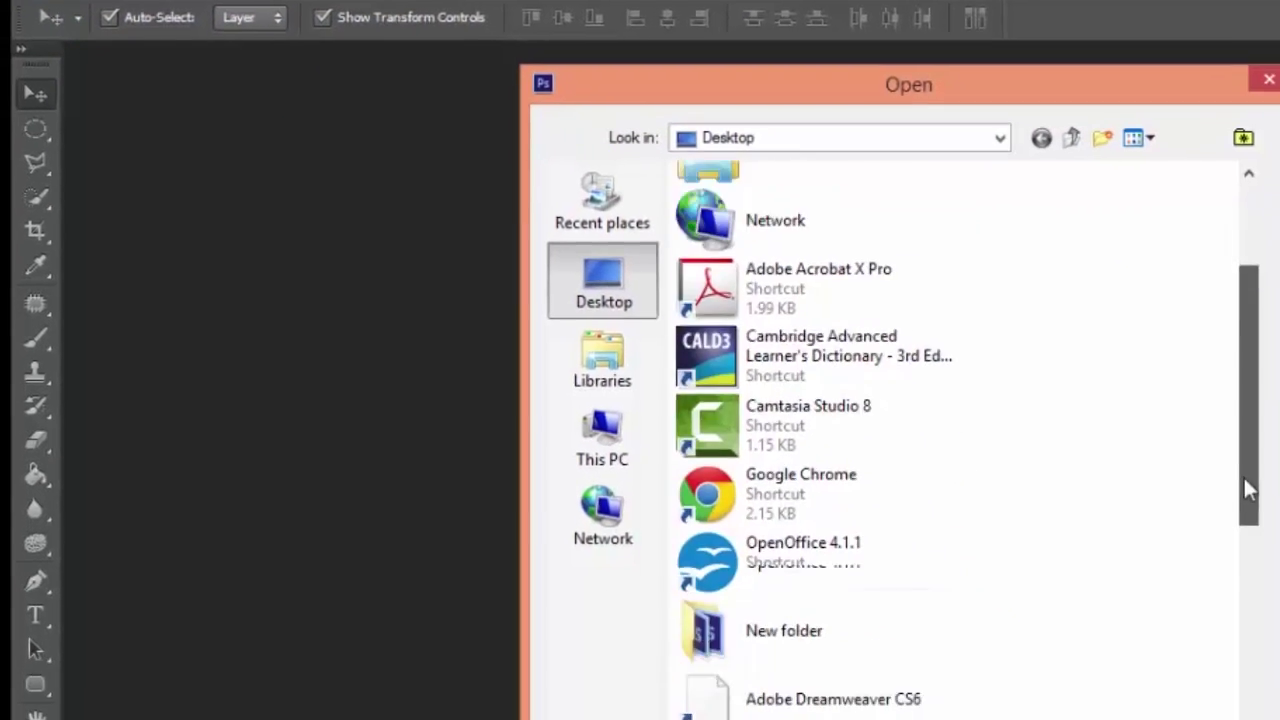
click(743, 446)
click(1055, 603)
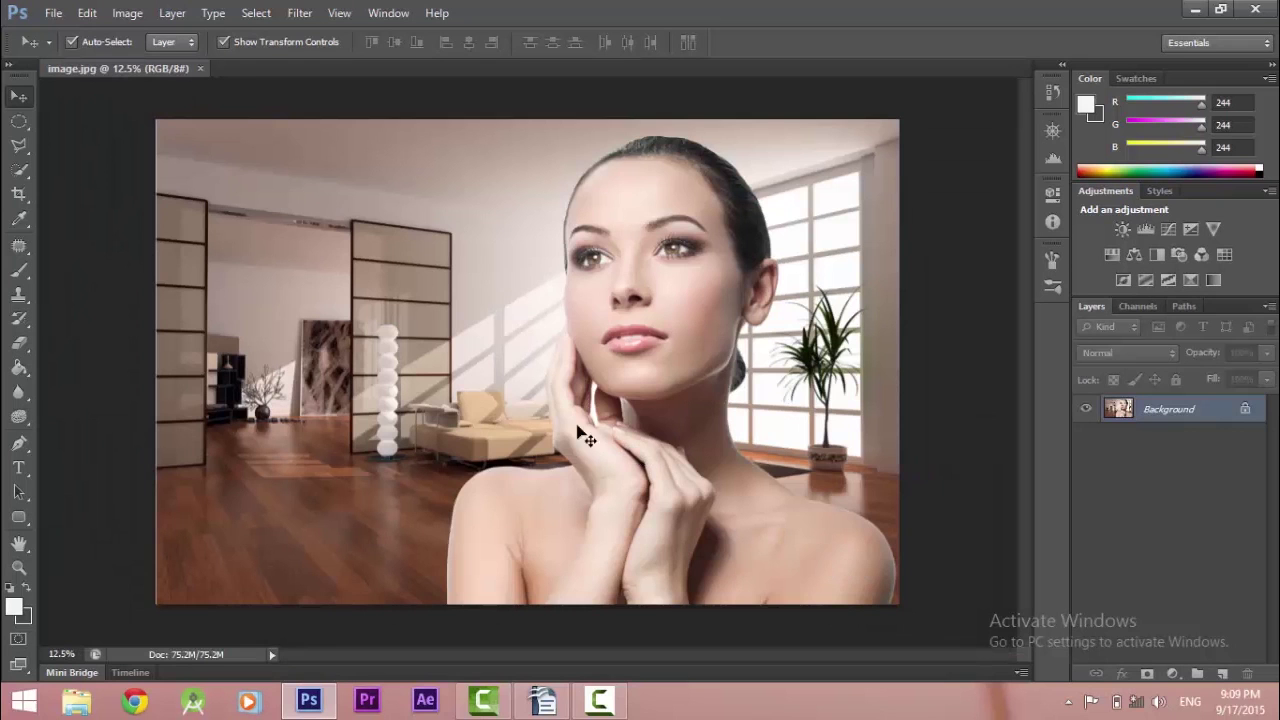
- Open background.jpg from the Desktop, then return to the image.jpg document
click(55, 15)
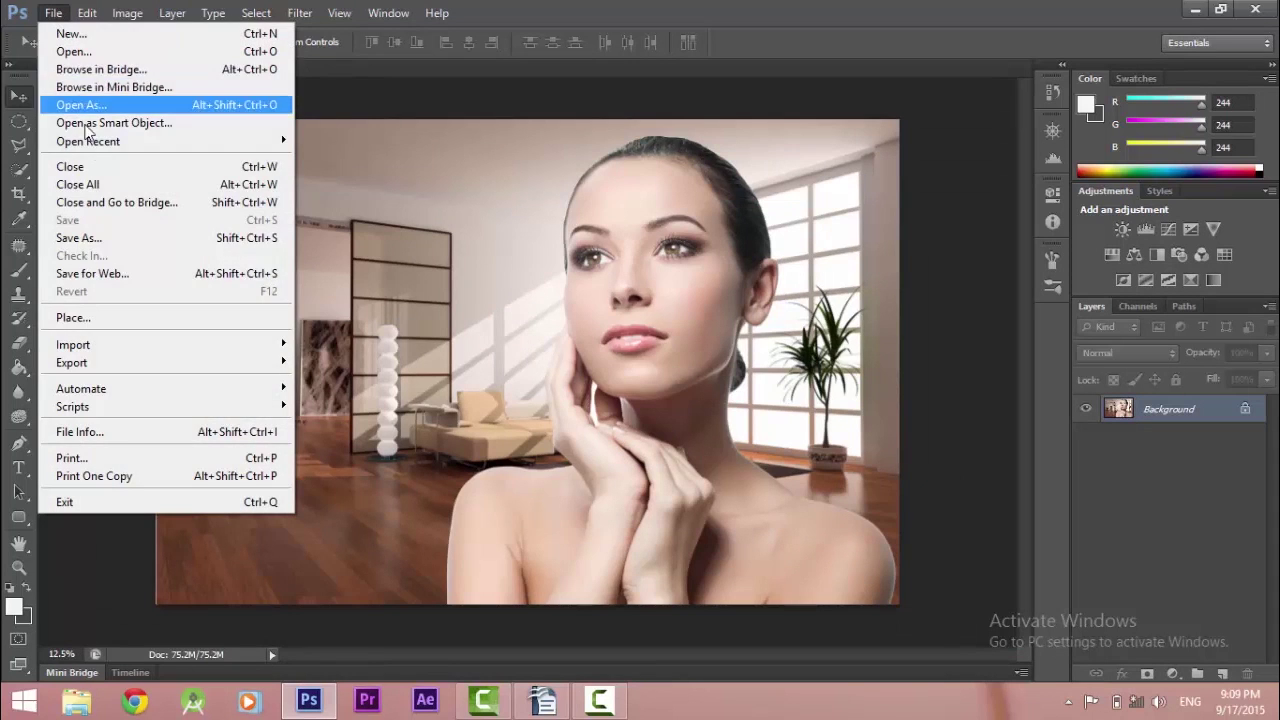
click(89, 54)
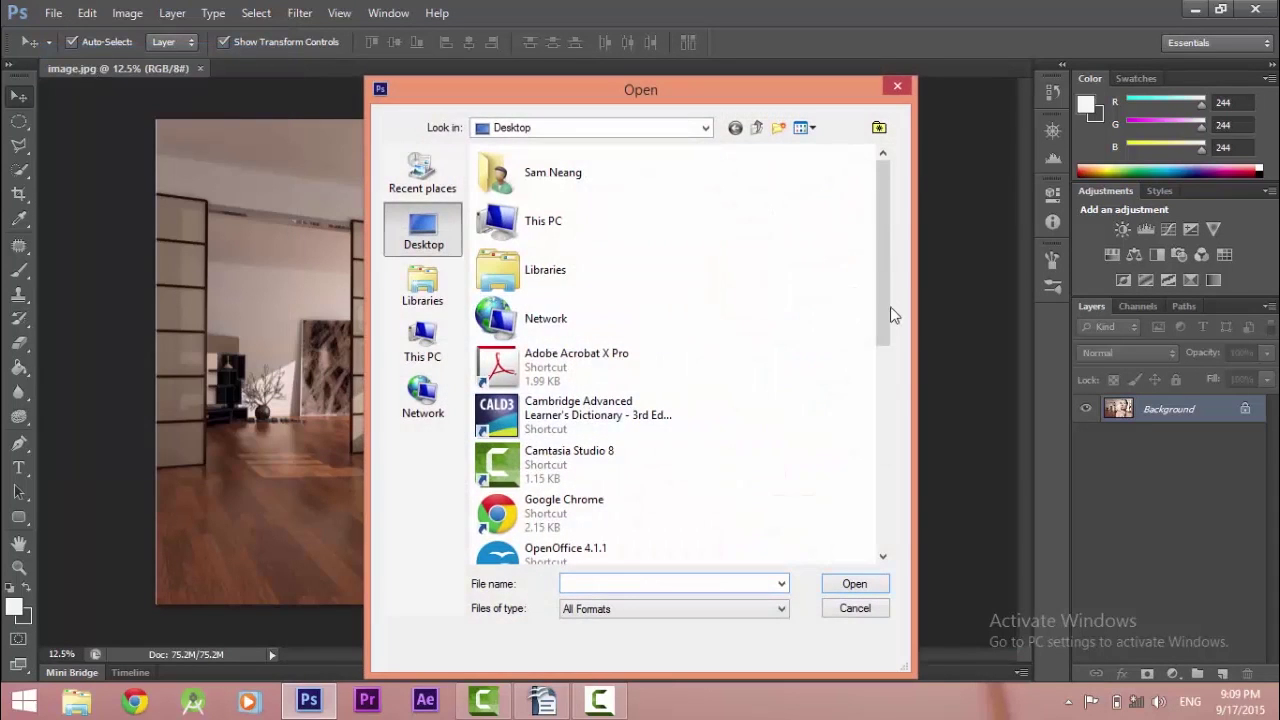
drag(886, 288, 880, 498)
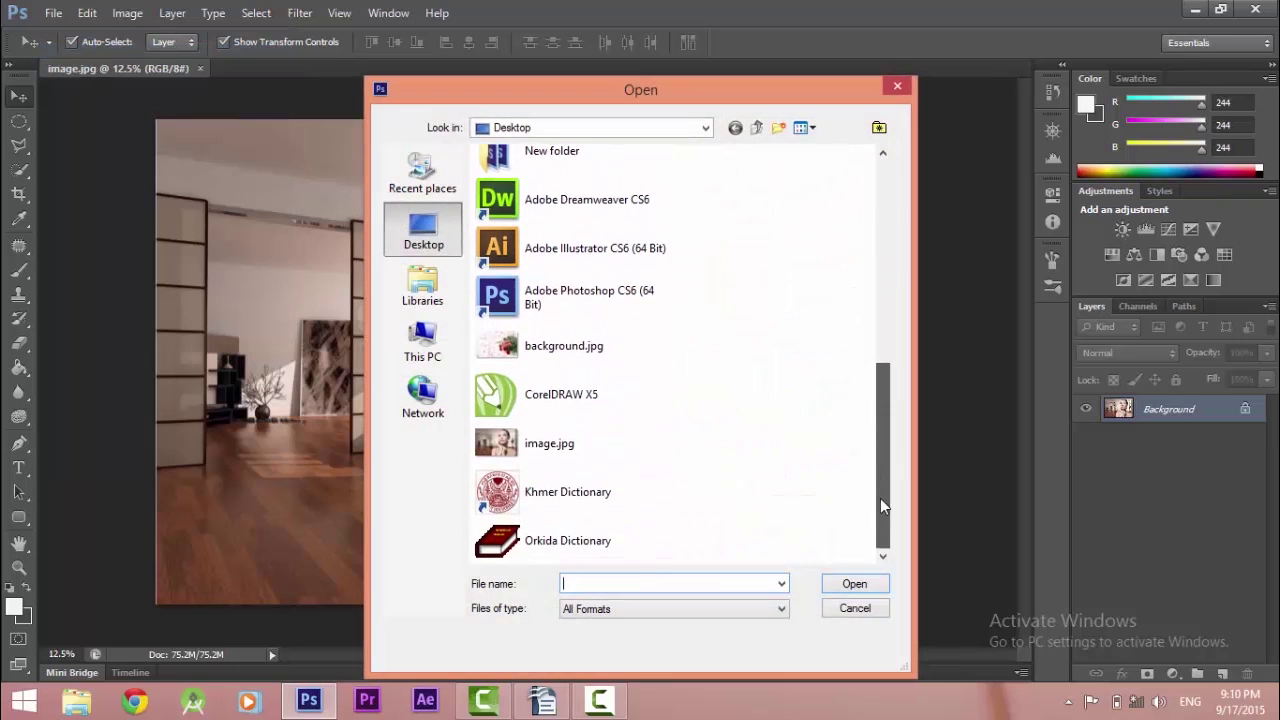
click(560, 358)
click(857, 585)
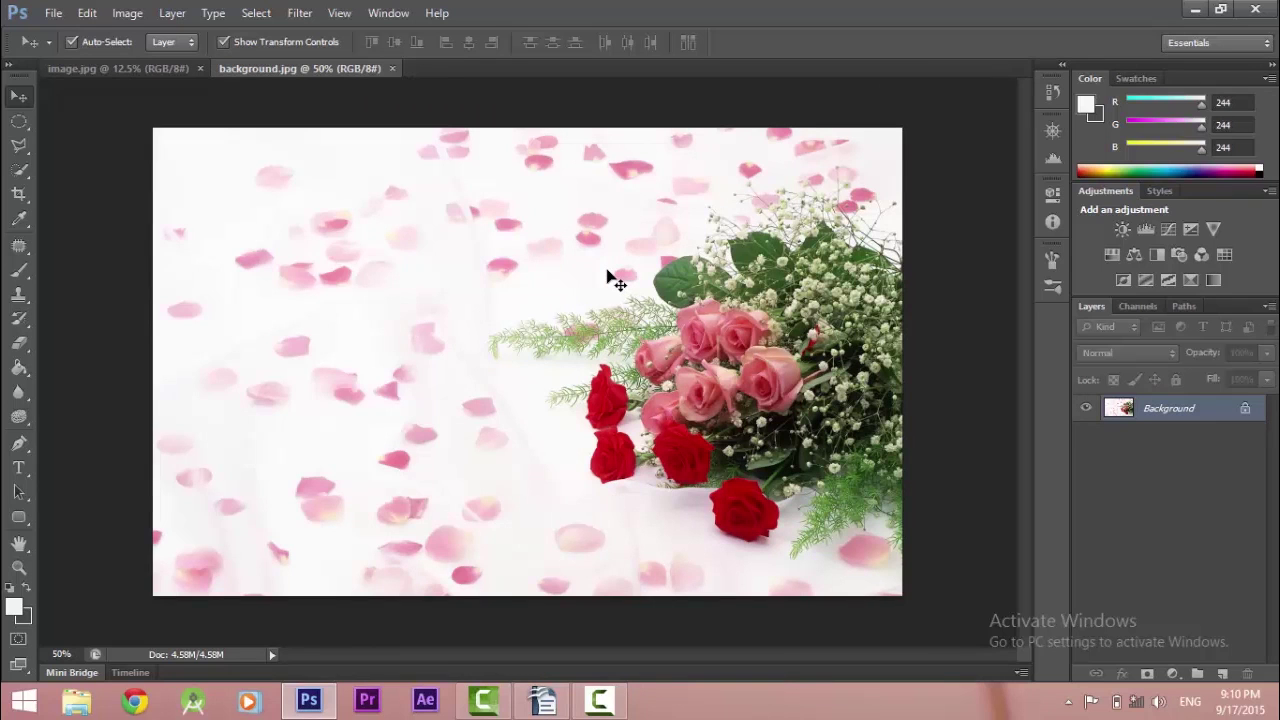
click(145, 67)
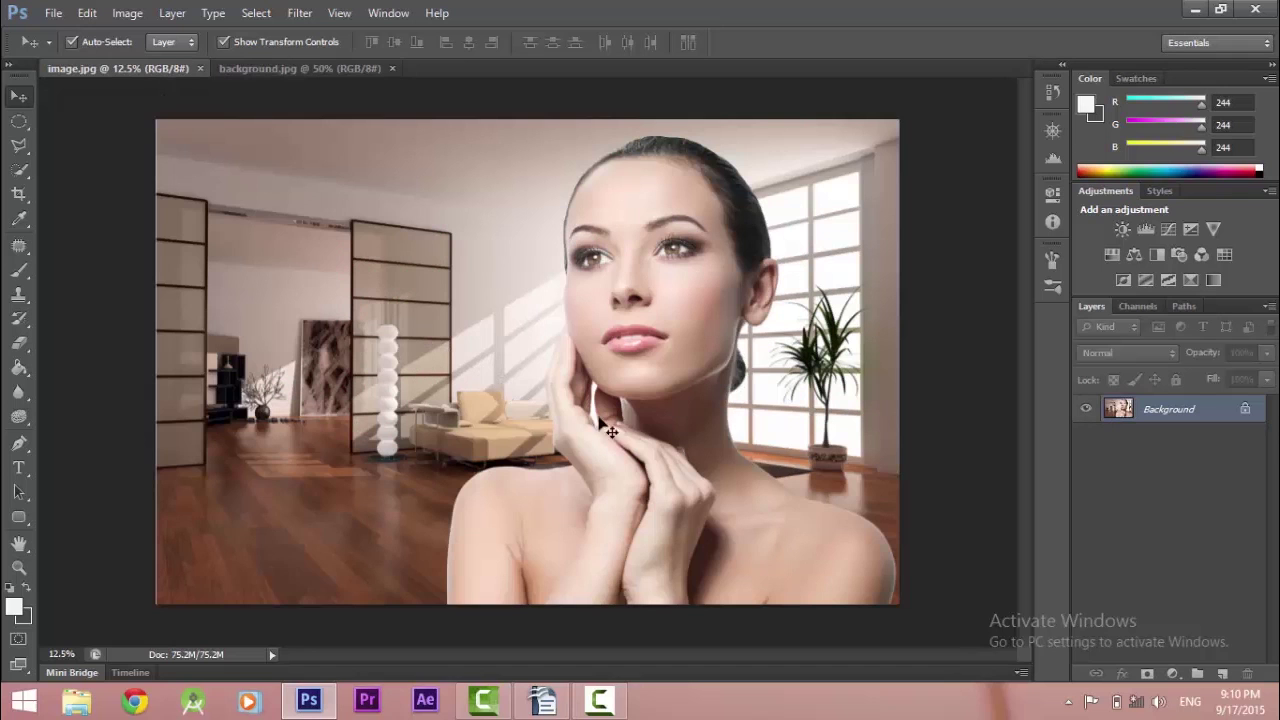
- Duplicate image.jpg's Background layer as a new layer named 'image'
right_click(1110, 420)
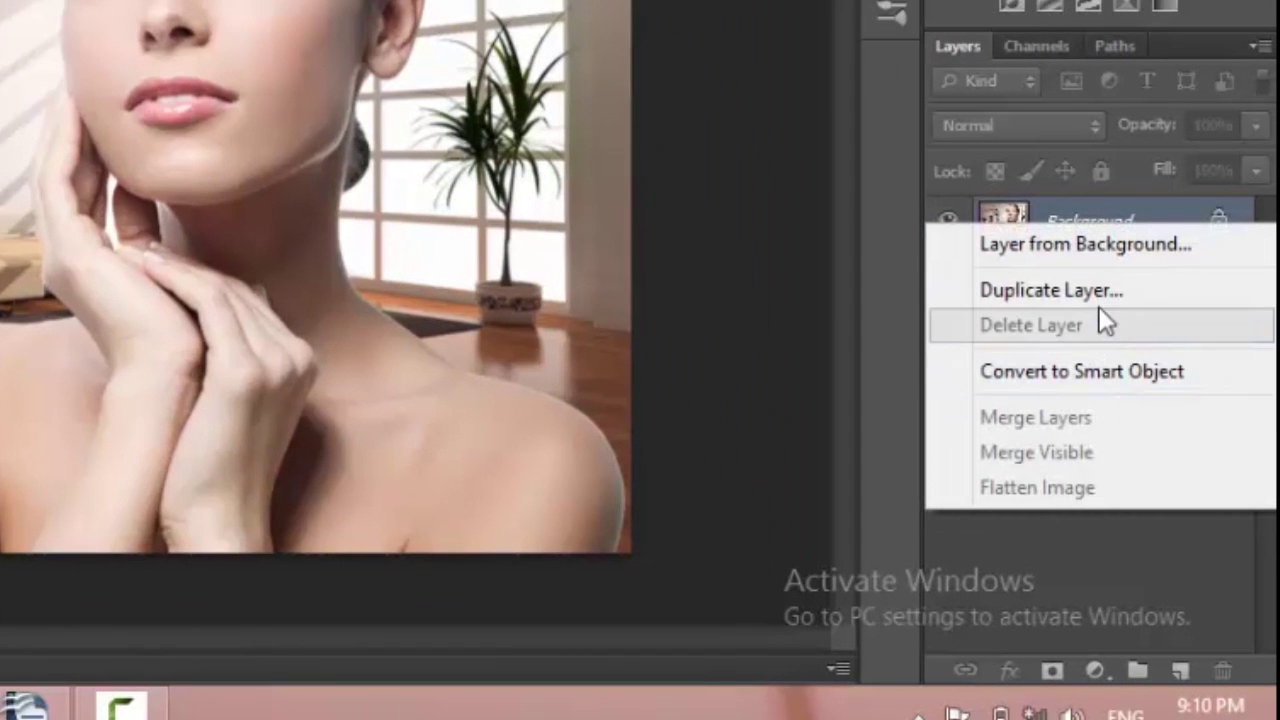
click(1179, 455)
text(image)
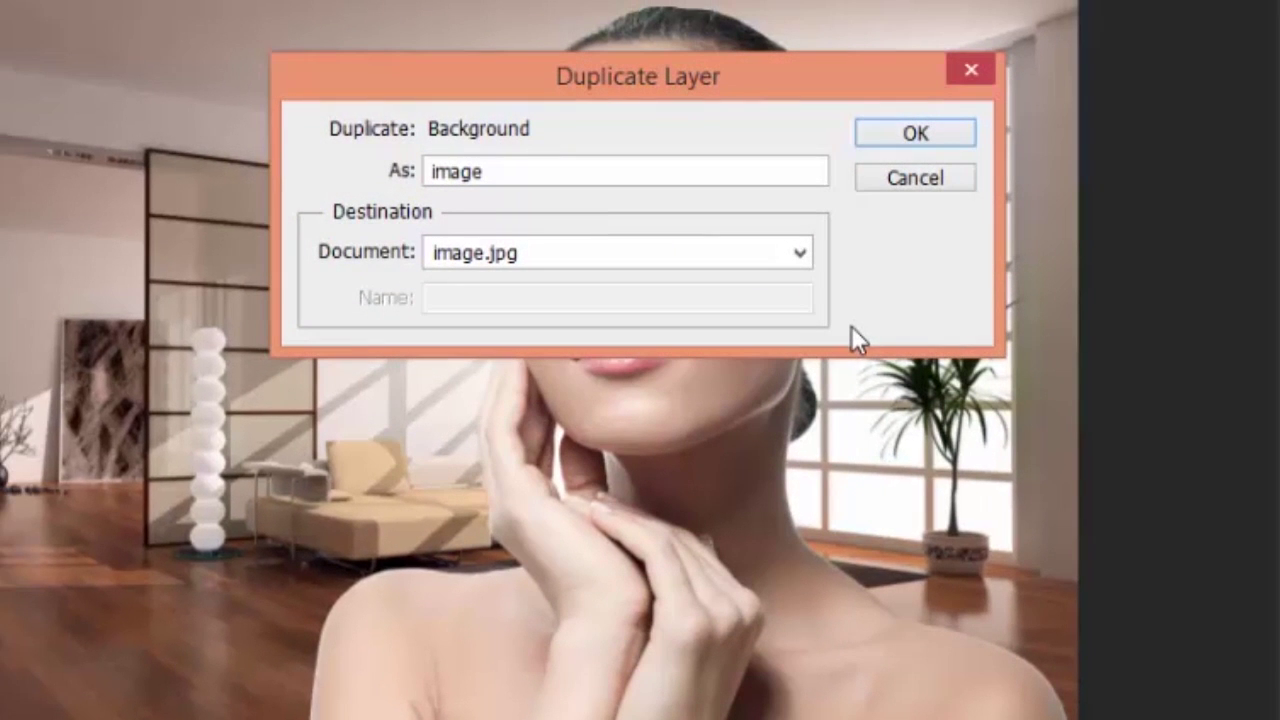
click(937, 130)
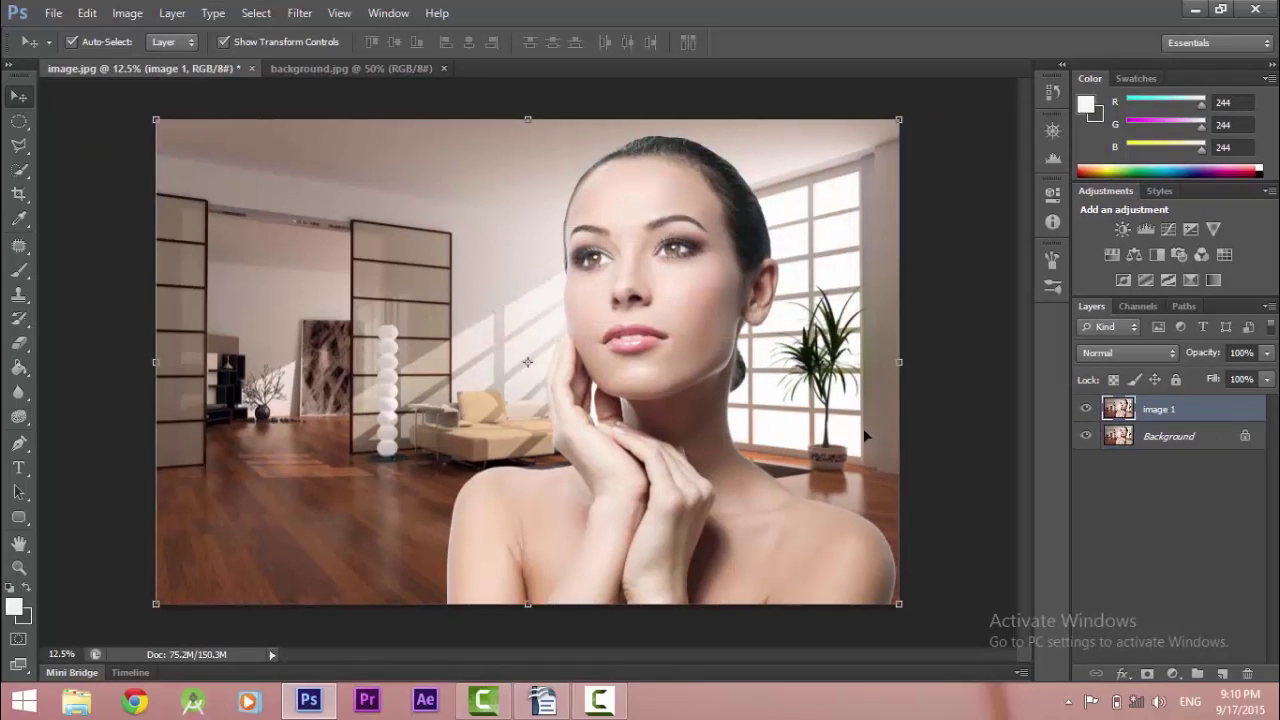
- Duplicate background.jpg's Background layer as 'background', then return to image.jpg
click(305, 72)
right_click(1207, 409)
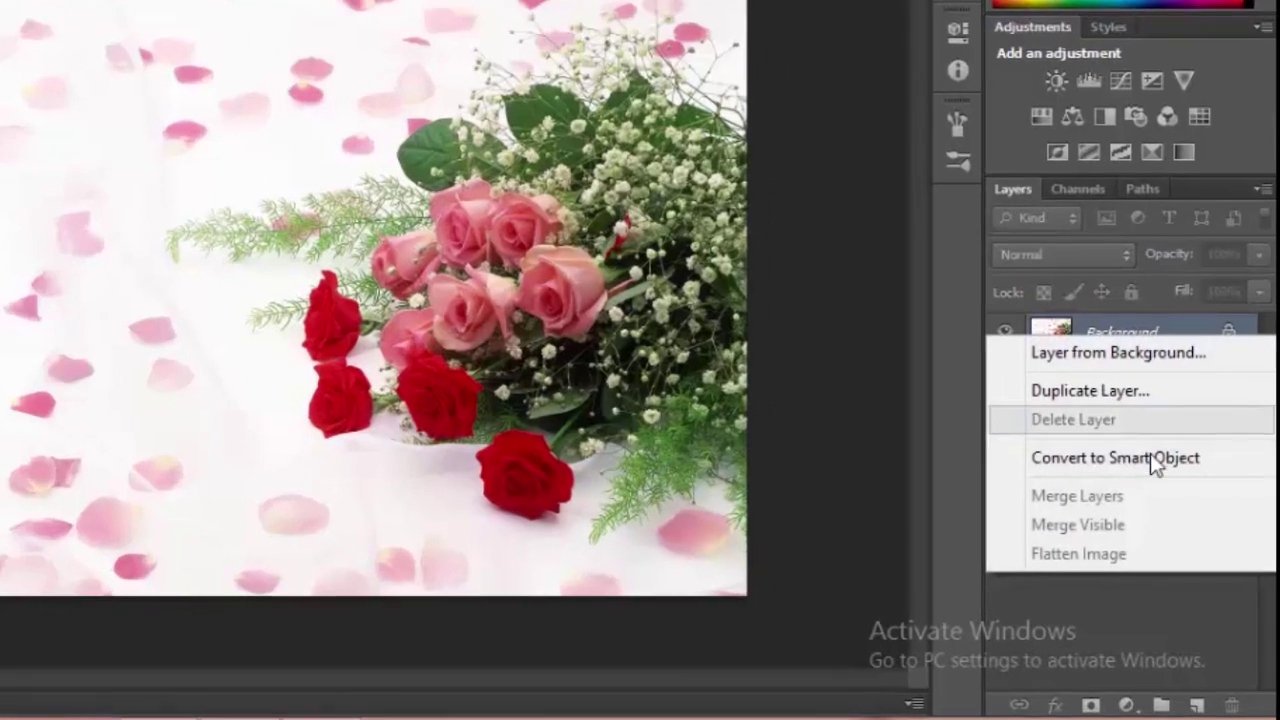
click(1185, 447)
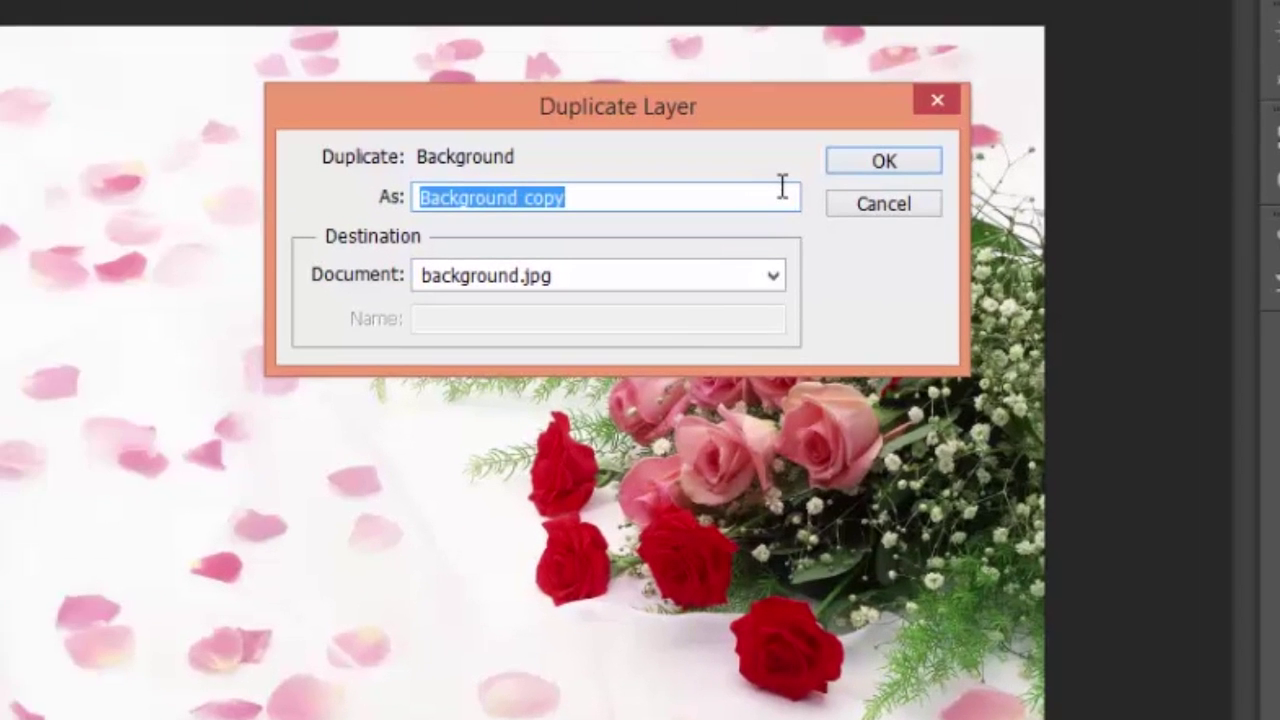
text(back)
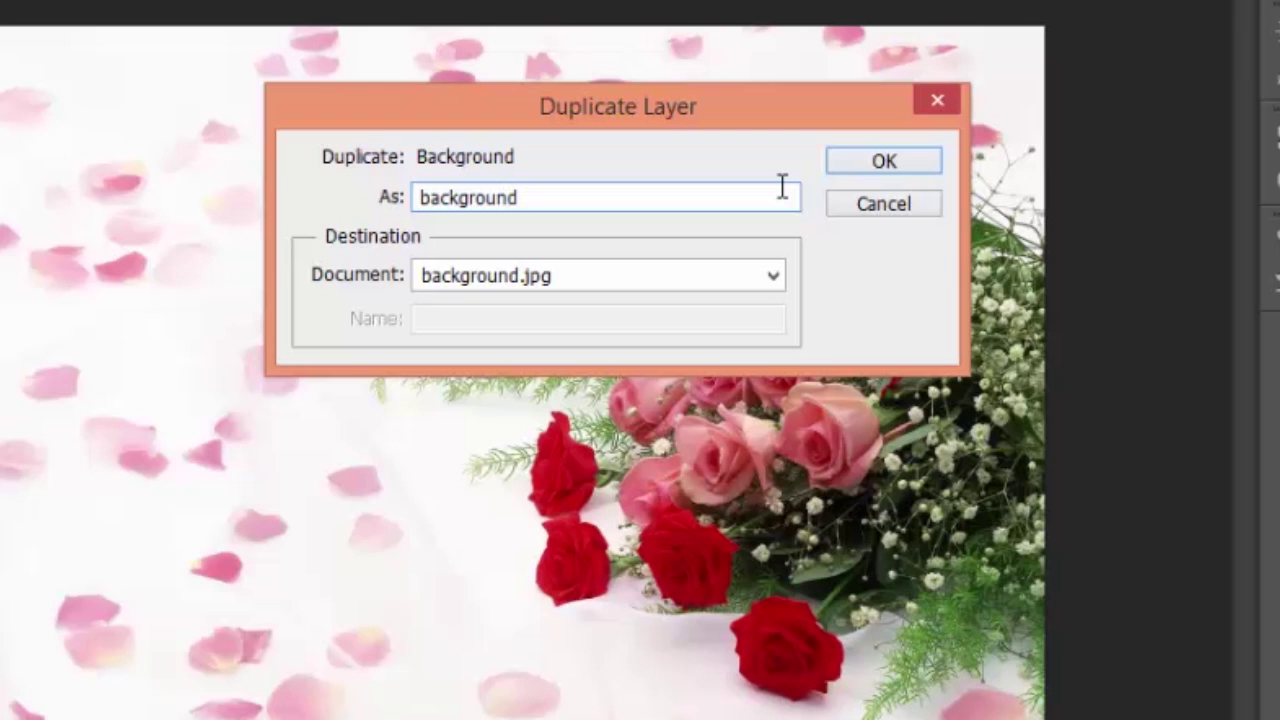
click(880, 164)
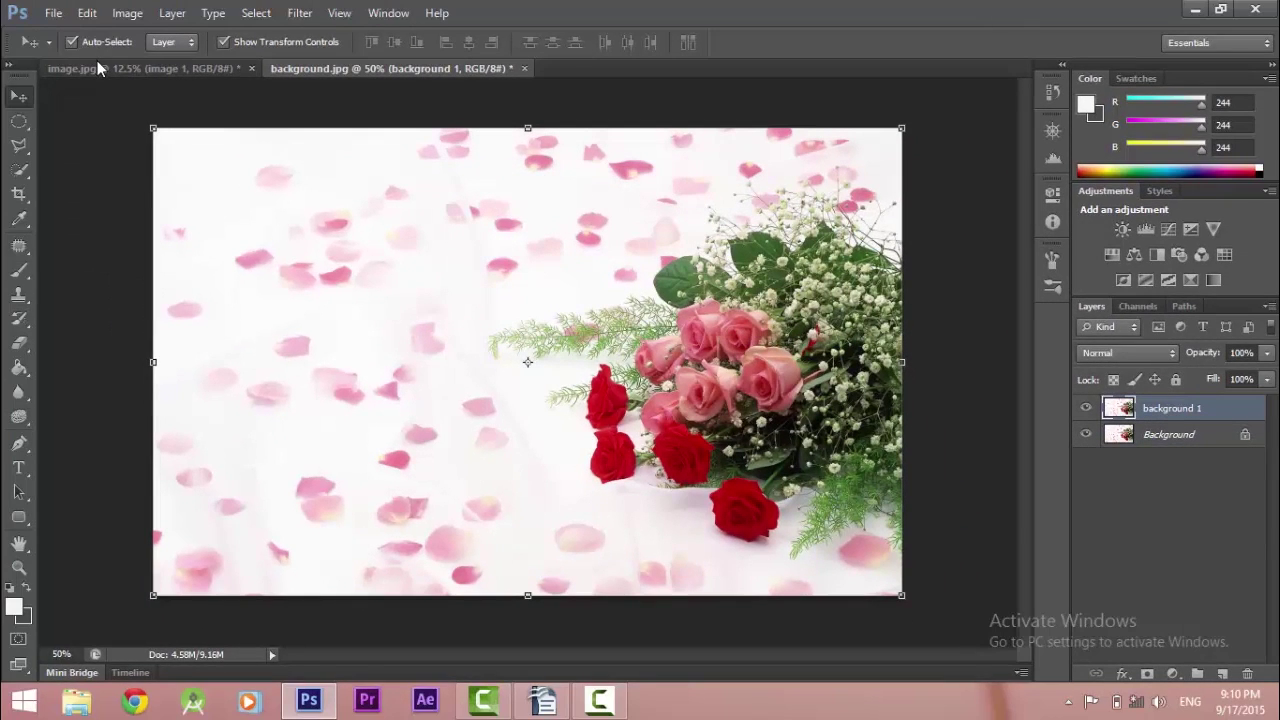
click(102, 64)
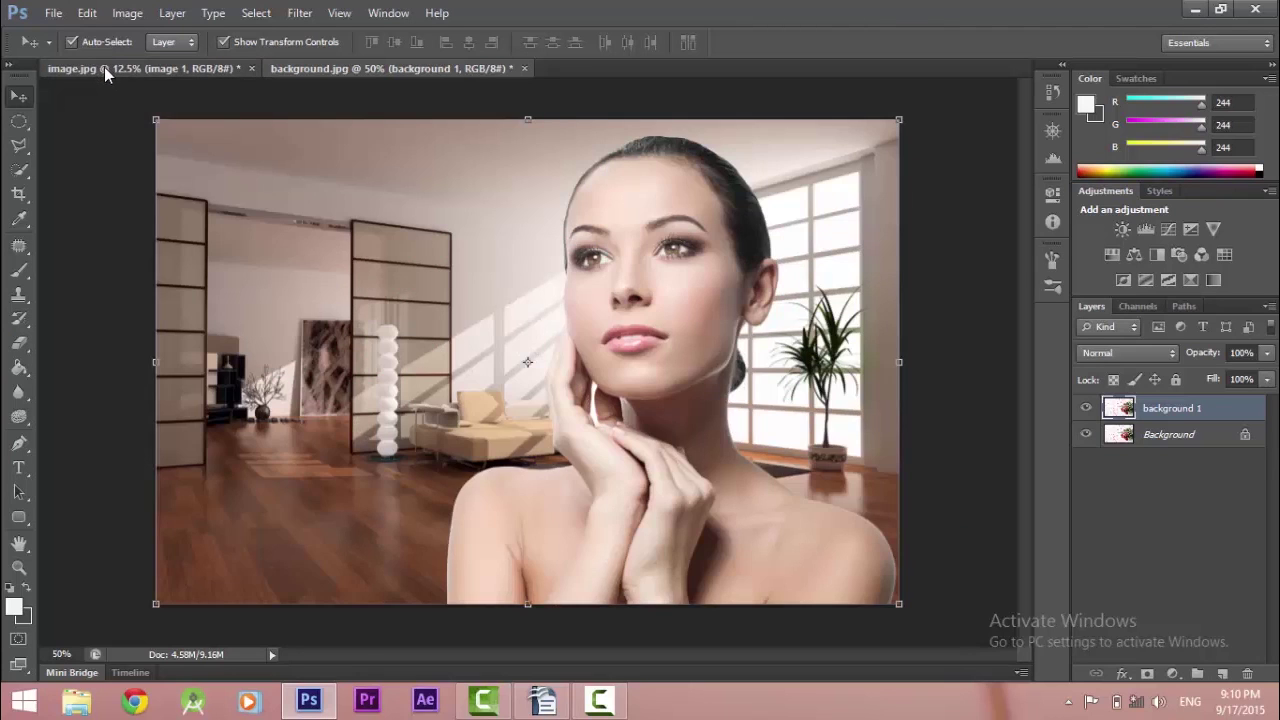
- On image.jpg, look through the selection tool flyouts and choose the Quick Selection Tool
click(104, 67)
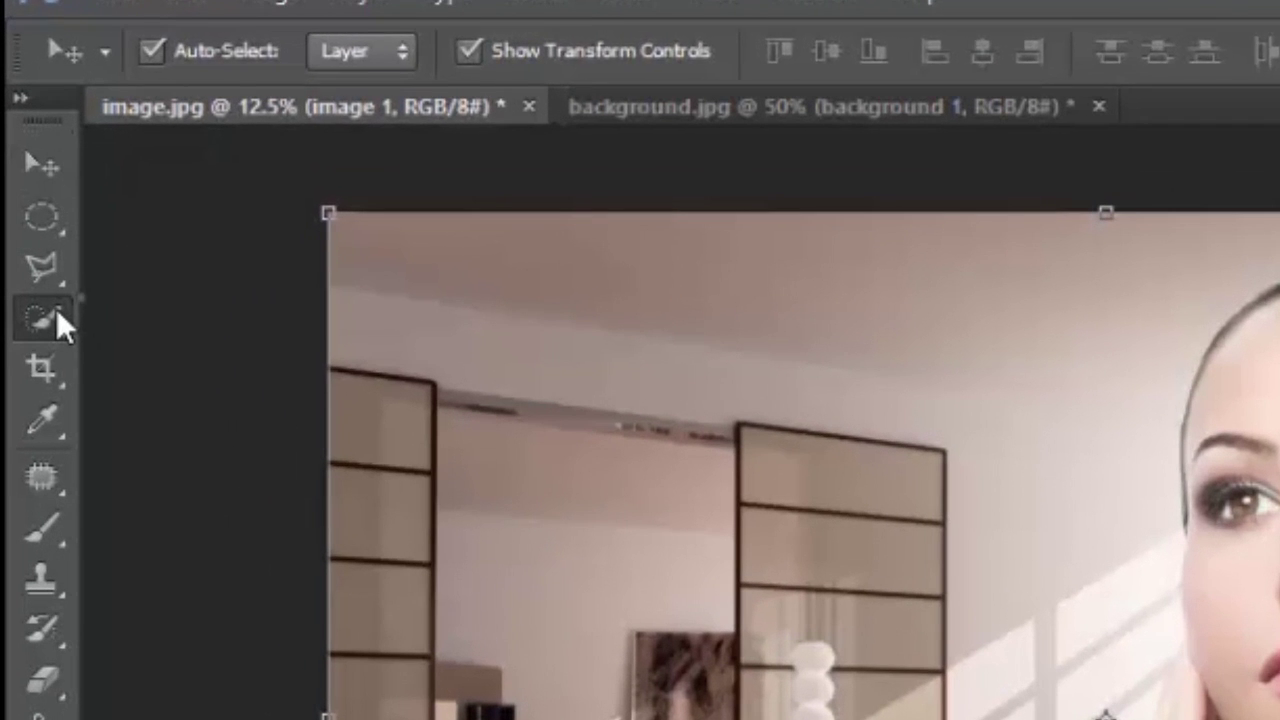
click(26, 165)
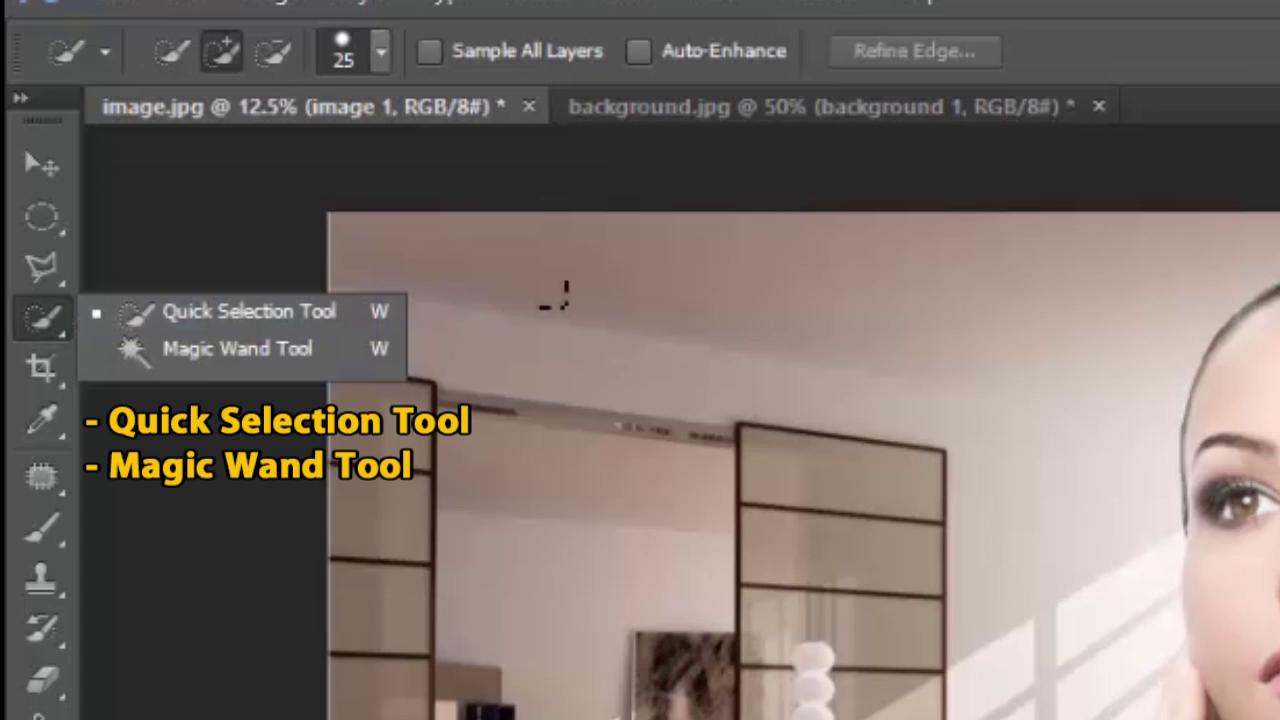
click(437, 250)
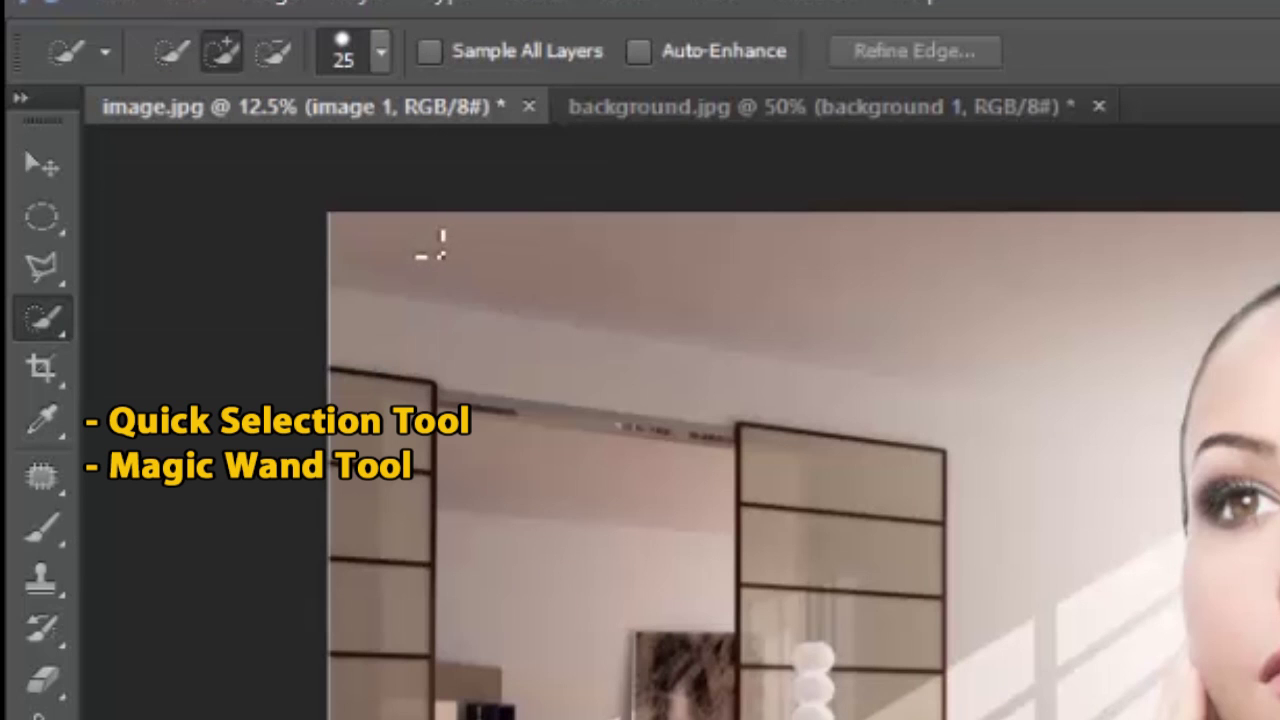
click(47, 271)
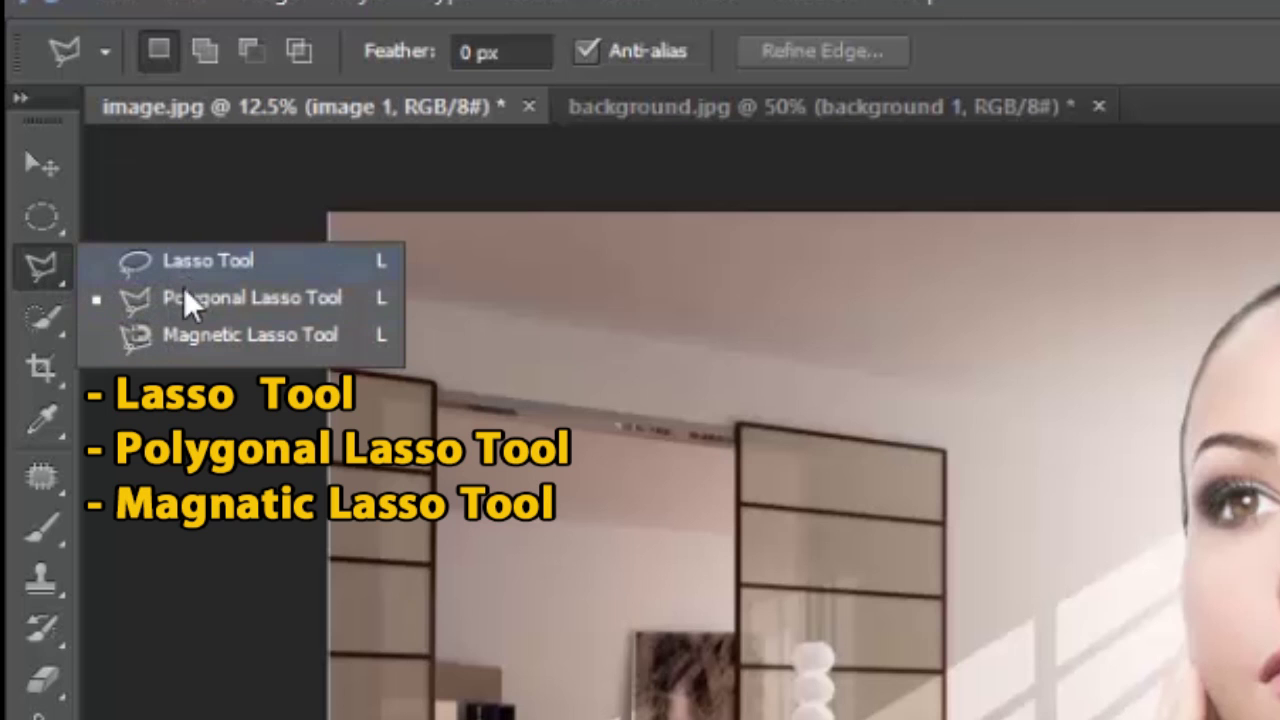
click(41, 316)
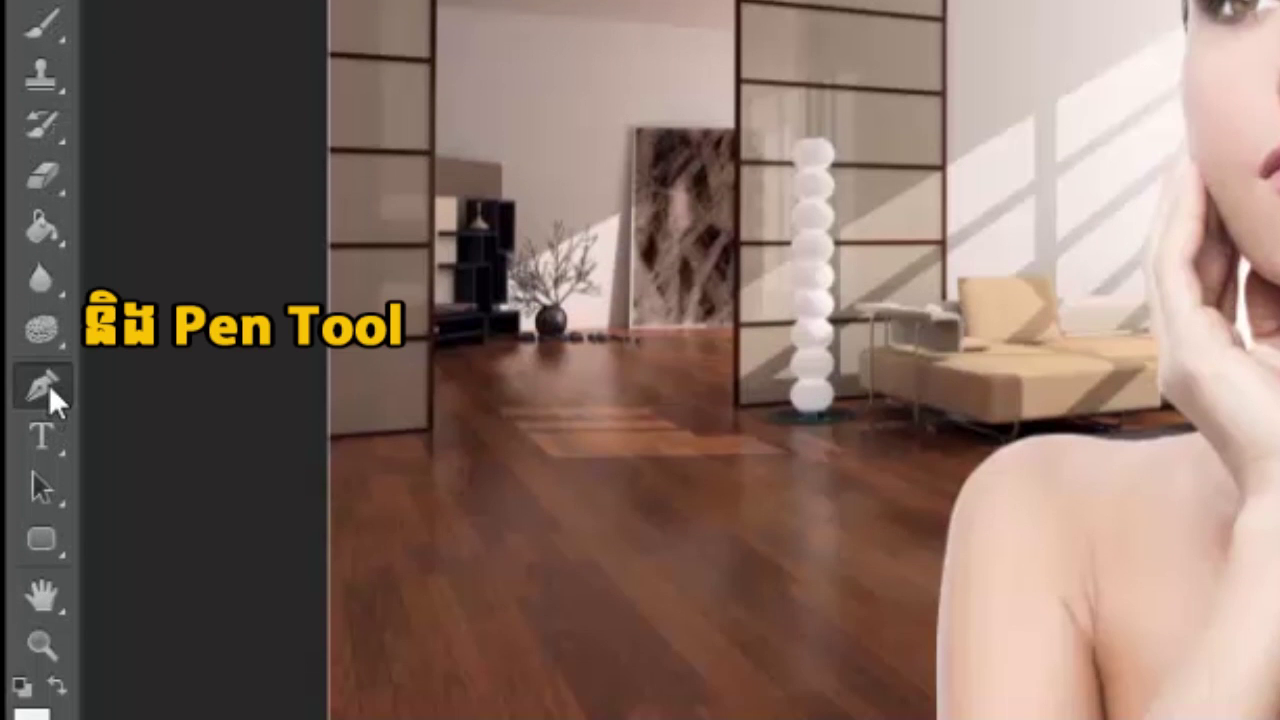
click(48, 384)
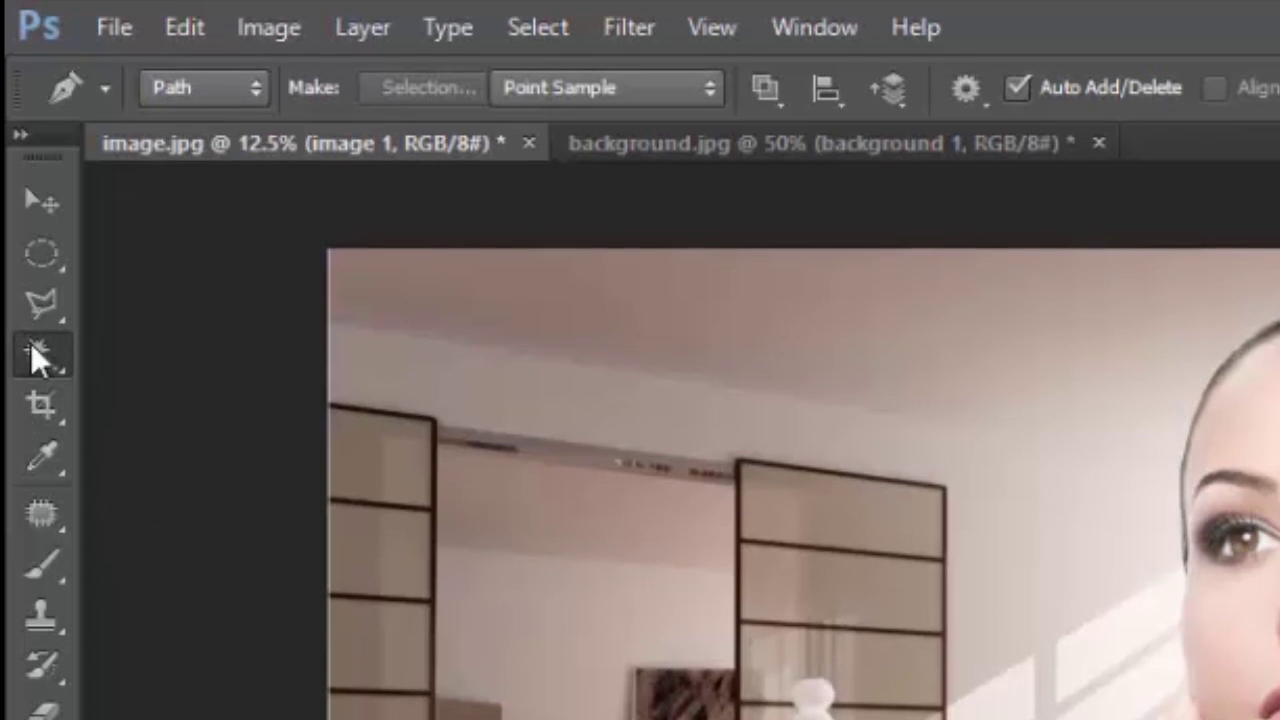
click(31, 343)
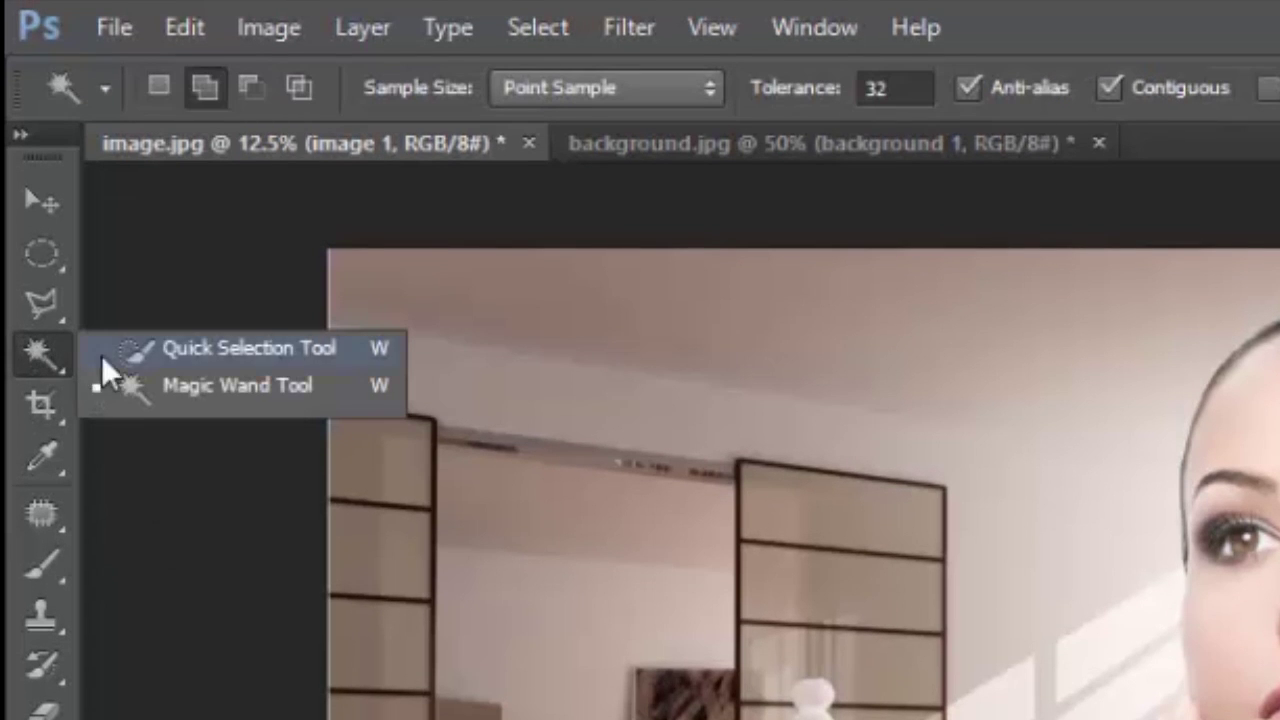
click(127, 350)
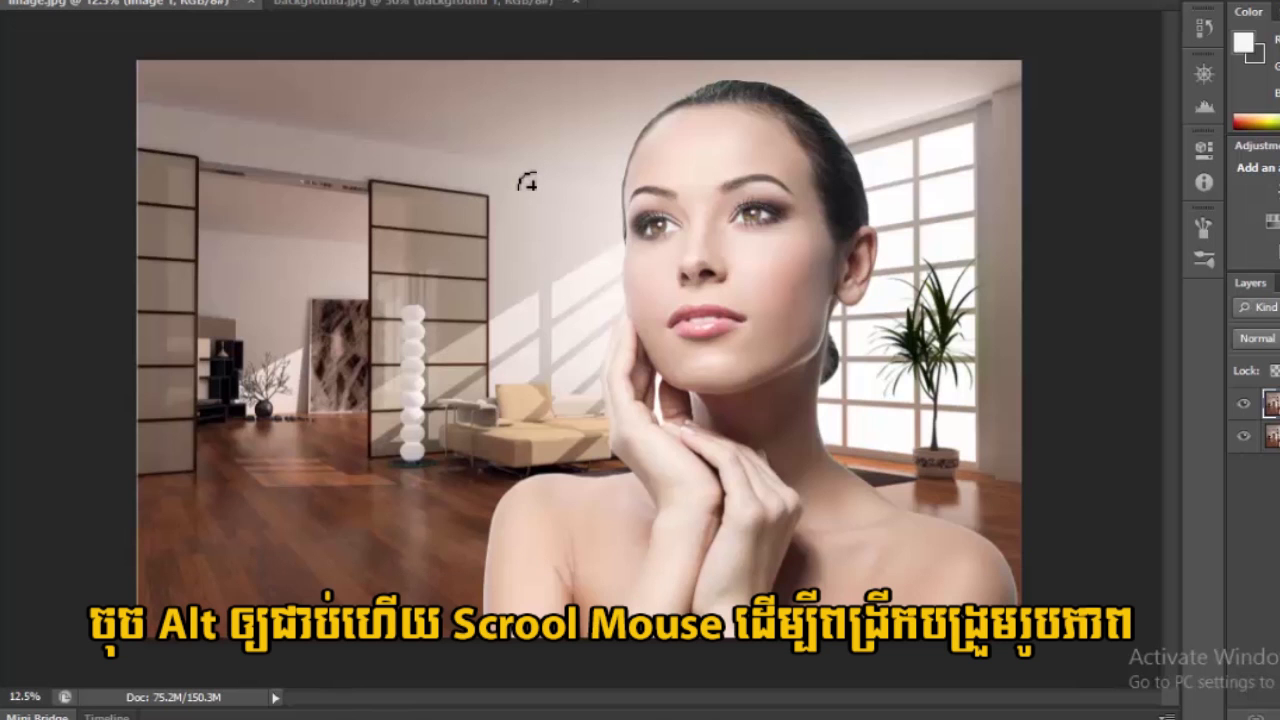
scroll(525, 182, down, 2)
scroll(527, 182, down, 1)
scroll(530, 183, down, 1)
scroll(534, 185, down, 1)
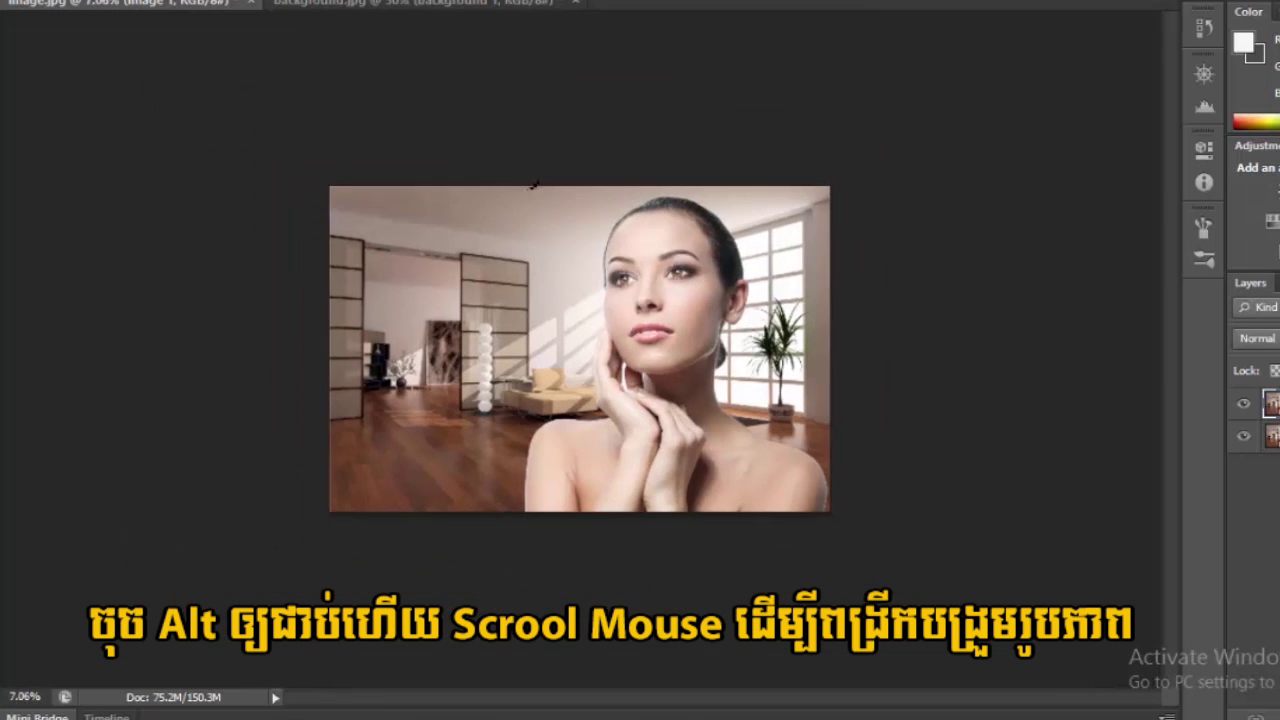
scroll(535, 184, down, 1)
scroll(536, 185, up, 1)
scroll(535, 184, up, 1)
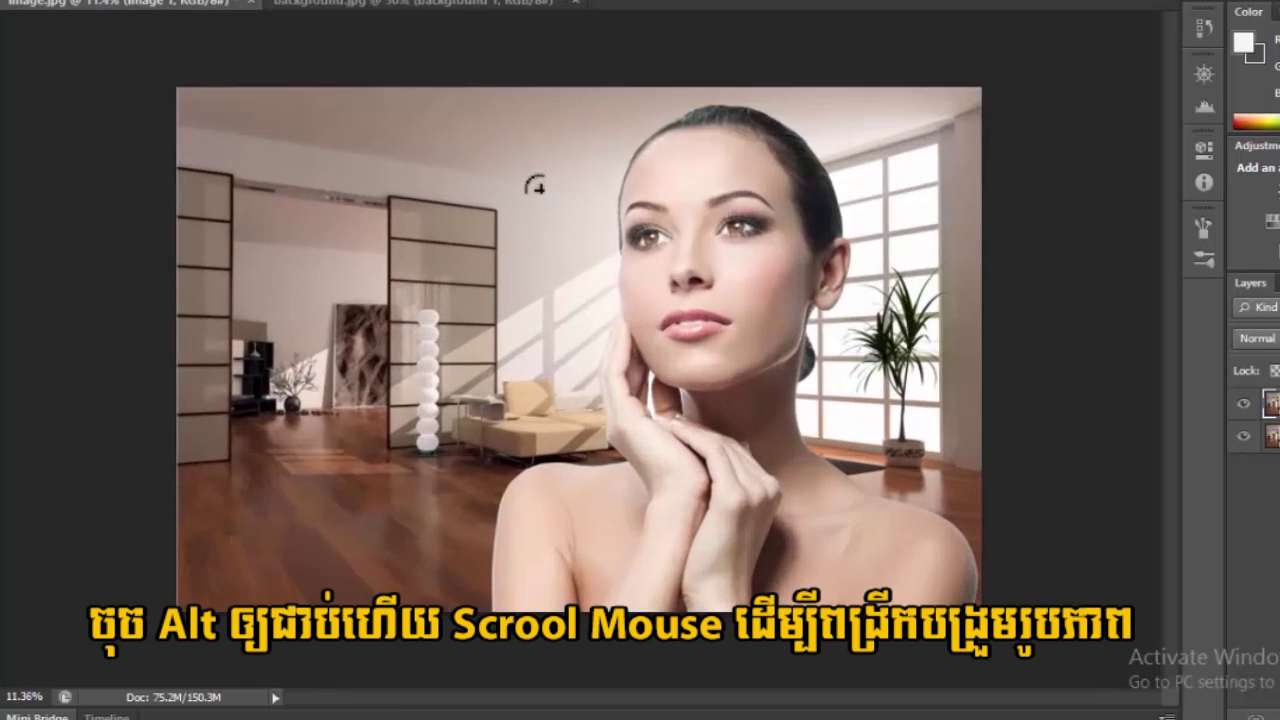
scroll(534, 183, up, 2)
scroll(532, 181, up, 1)
scroll(527, 177, up, 1)
scroll(523, 172, up, 1)
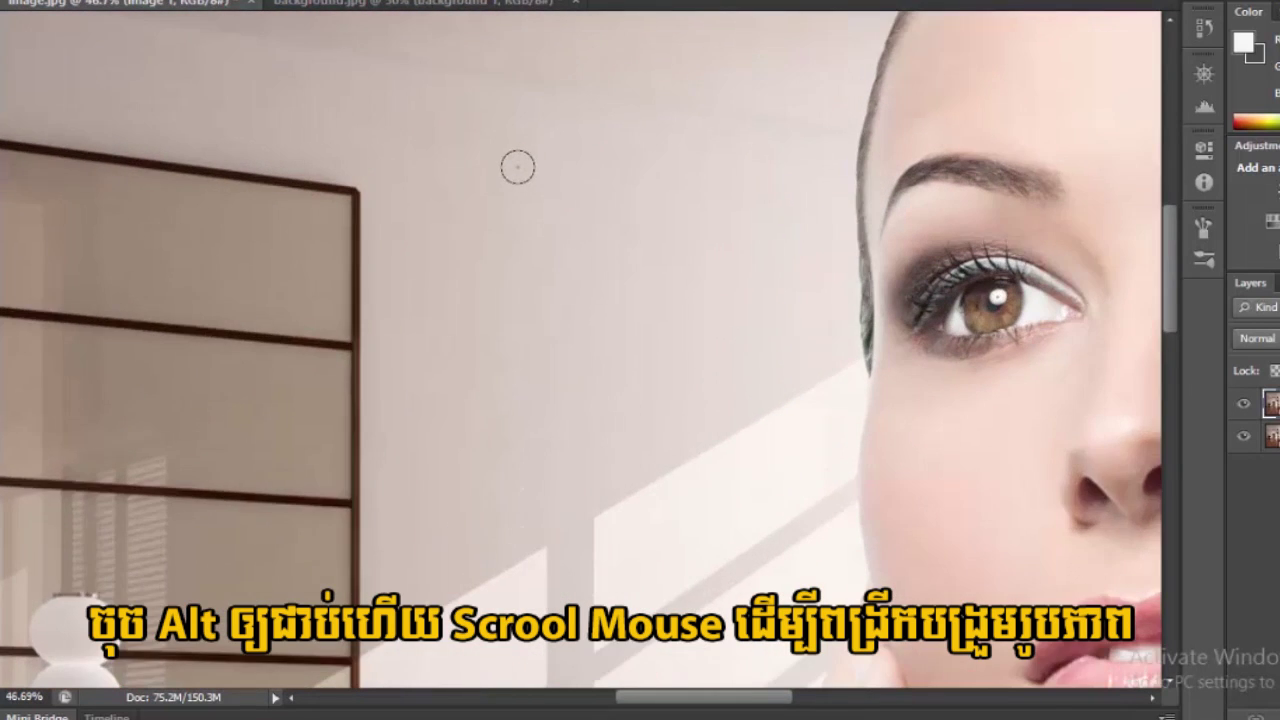
scroll(515, 162, up, 1)
scroll(505, 153, up, 1)
scroll(503, 152, up, 1)
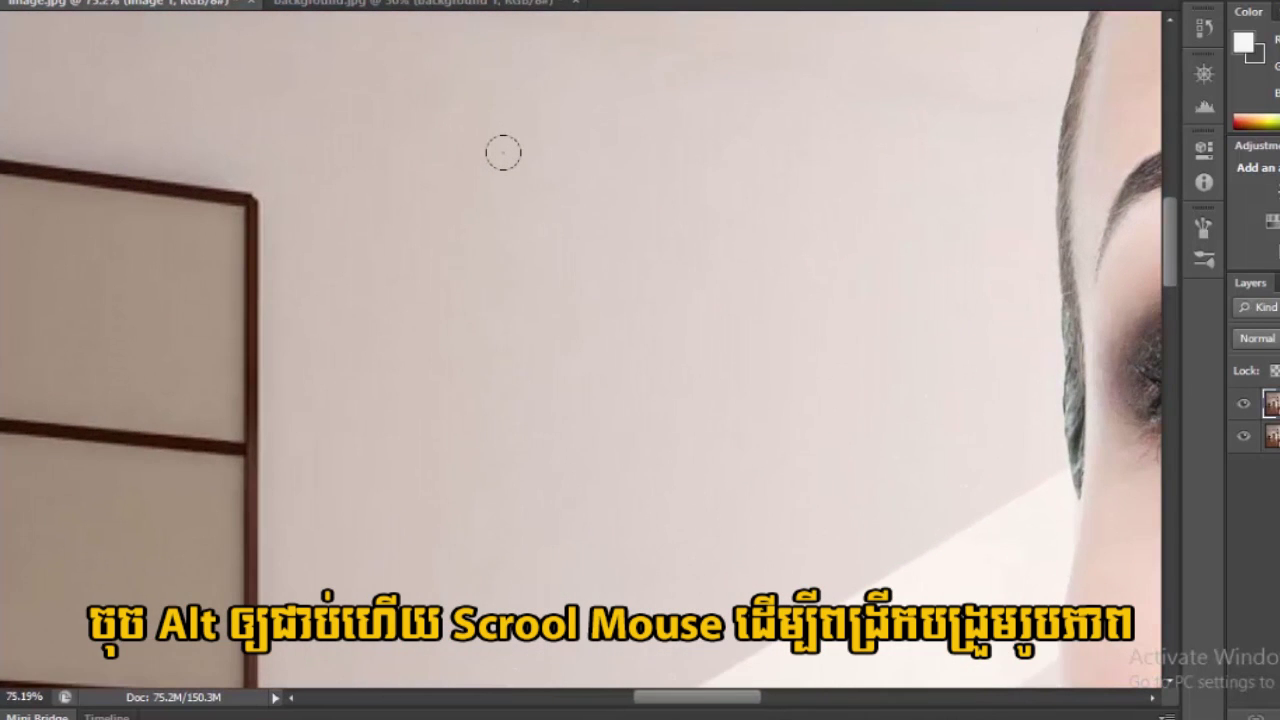
drag(780, 371, 429, 266)
drag(674, 514, 517, 357)
mouse_move(657, 54)
mouse_down()
mouse_move(657, 197)
mouse_move(509, 387)
mouse_move(543, 237)
mouse_move(594, 237)
mouse_move(543, 220)
mouse_move(655, 175)
mouse_move(700, 374)
mouse_move(680, 343)
mouse_up()
scroll(655, 175, down, 3)
scroll(634, 166, down, 3)
scroll(674, 234, down, 1)
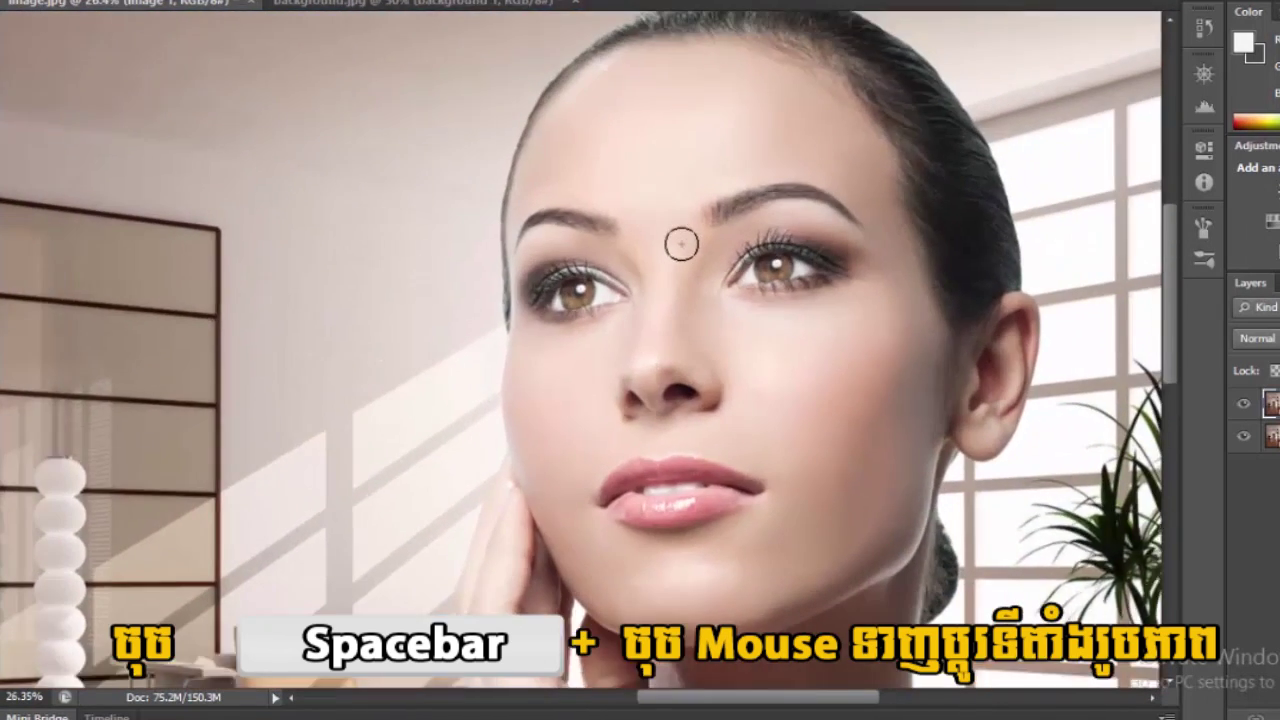
scroll(663, 166, down, 1)
scroll(669, 186, down, 1)
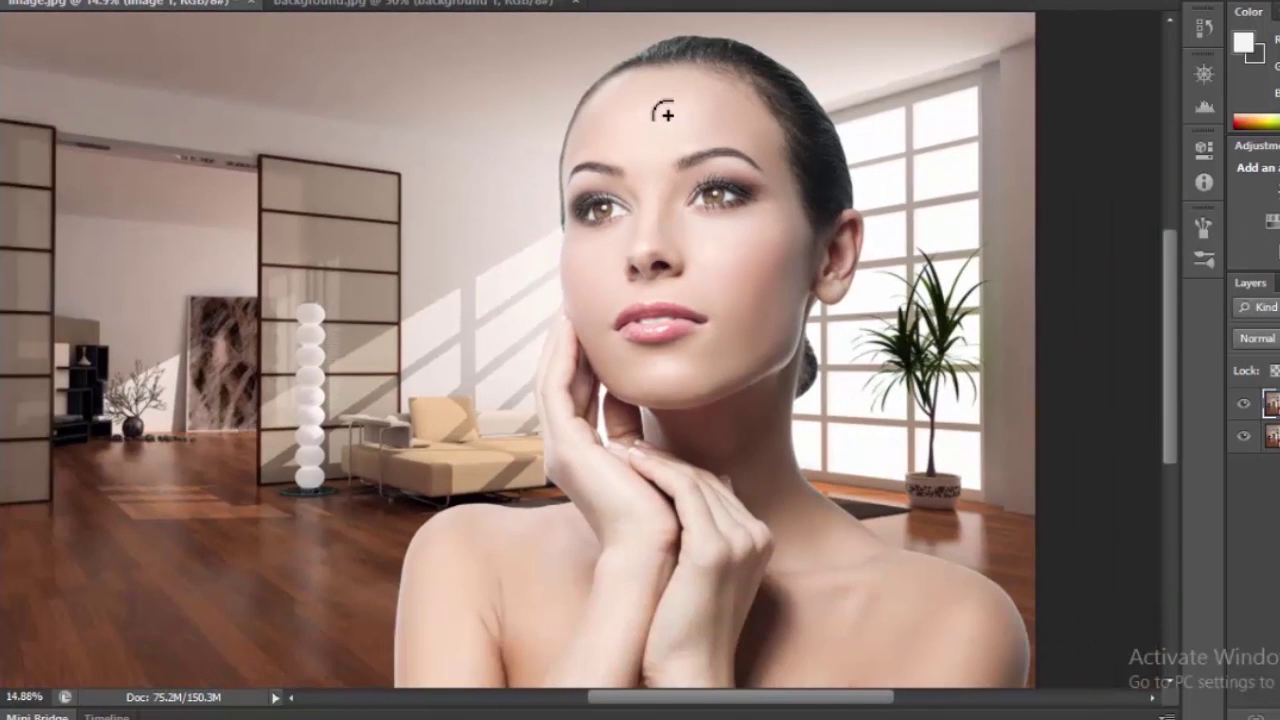
- Paint a quick selection down the woman's face and body
mouse_move(665, 136)
mouse_down()
mouse_move(708, 380)
mouse_move(700, 610)
mouse_move(758, 580)
mouse_move(660, 540)
mouse_move(664, 481)
mouse_move(583, 486)
mouse_move(560, 546)
mouse_move(583, 445)
mouse_move(585, 345)
mouse_move(565, 405)
mouse_move(555, 330)
mouse_up()
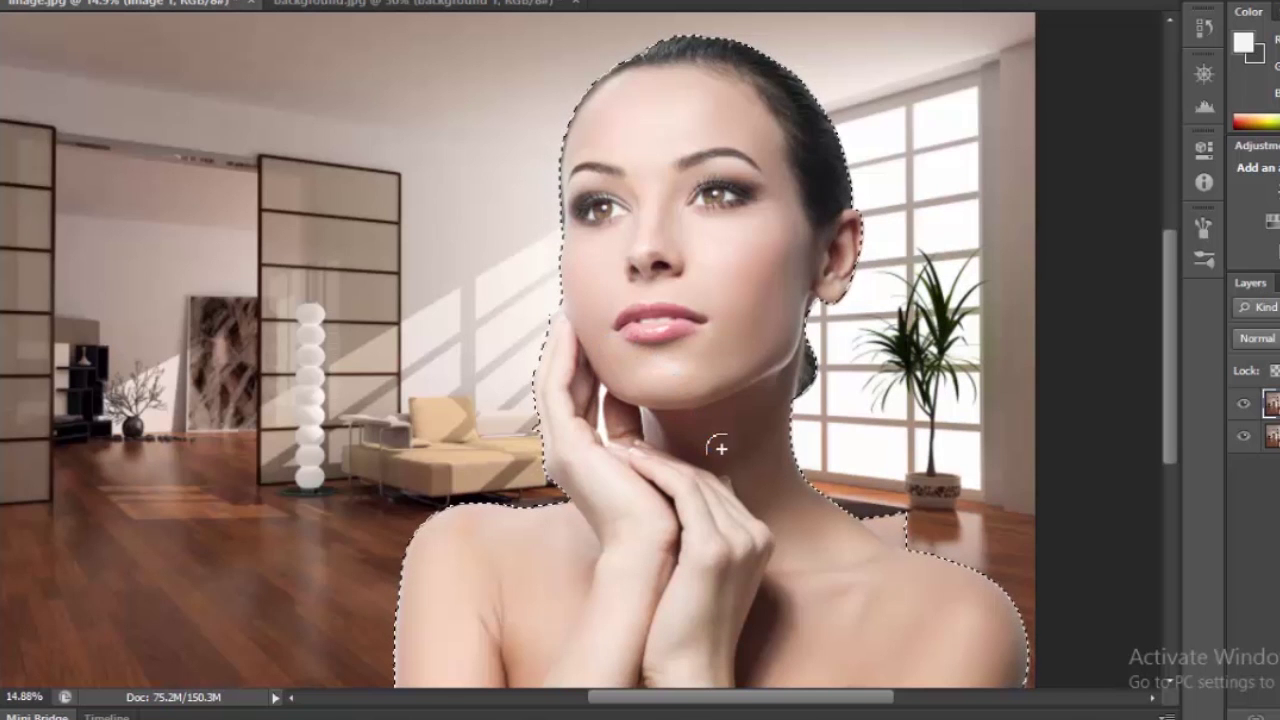
scroll(715, 442, up, 2)
scroll(712, 440, up, 4)
scroll(705, 433, up, 2)
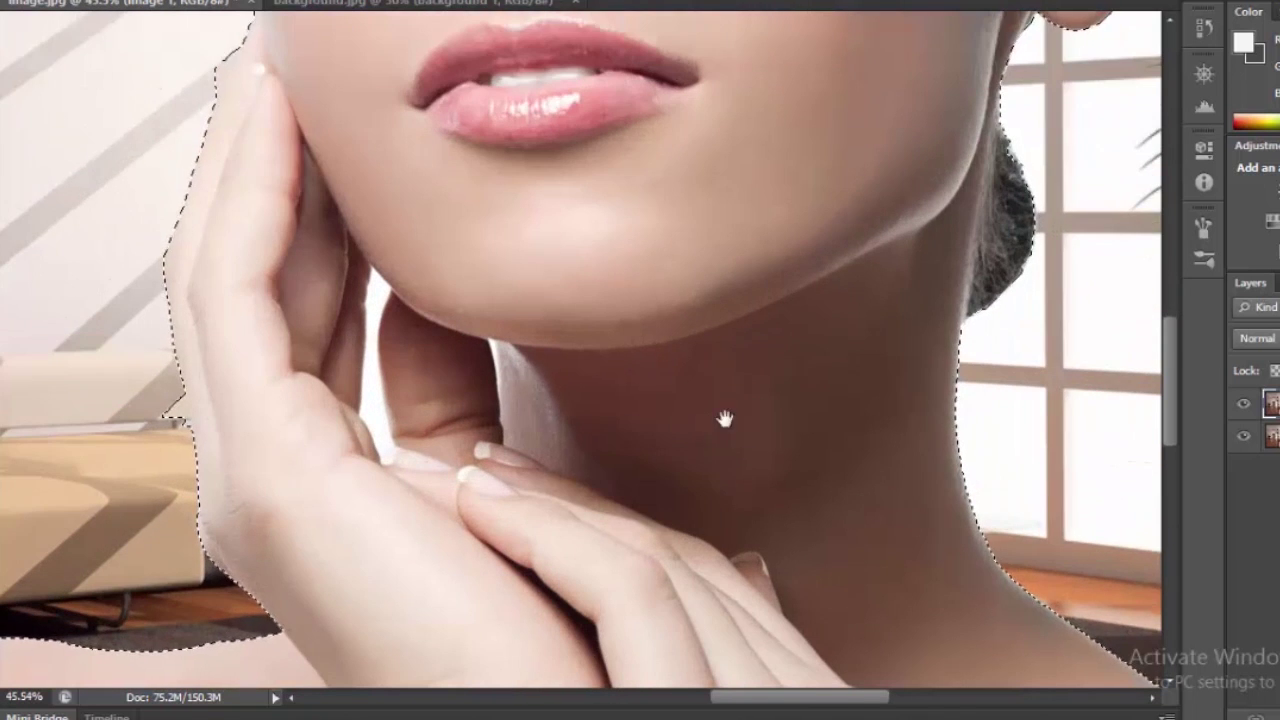
- Zoom in and subtract the floor patch beside her shoulder from the selection
drag(726, 420, 493, 354)
drag(587, 400, 469, 390)
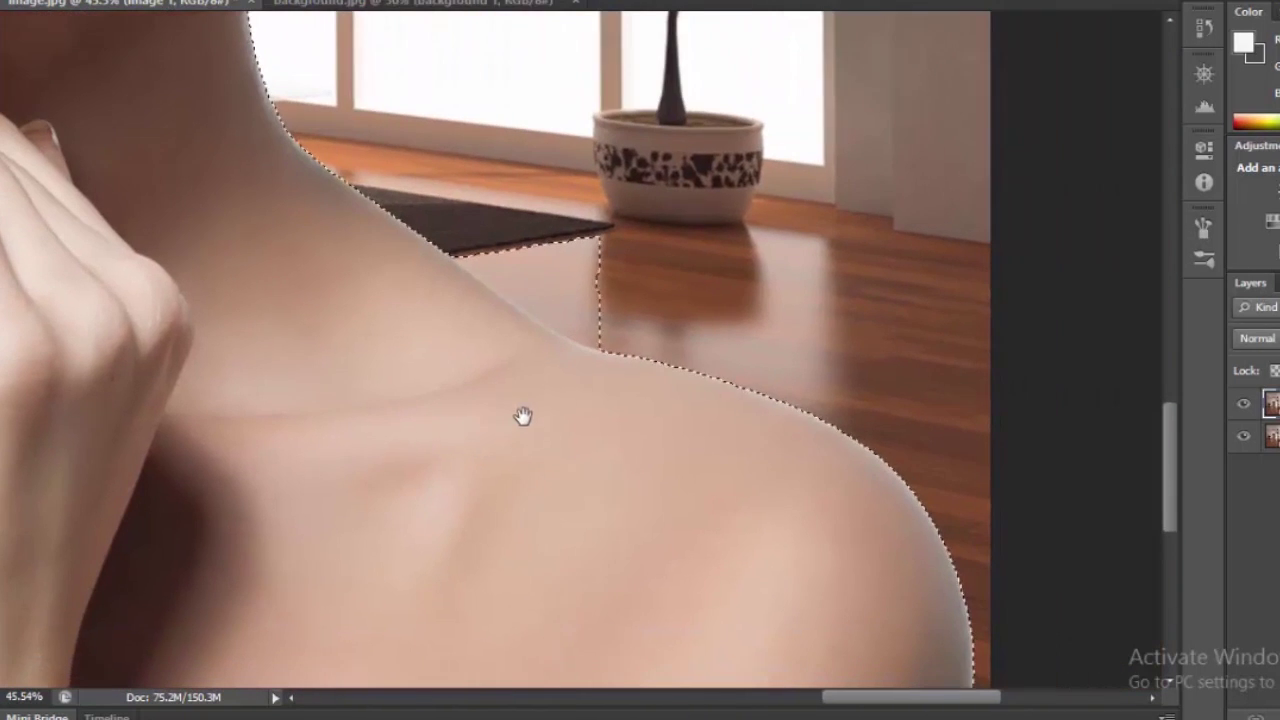
scroll(638, 334, up, 3)
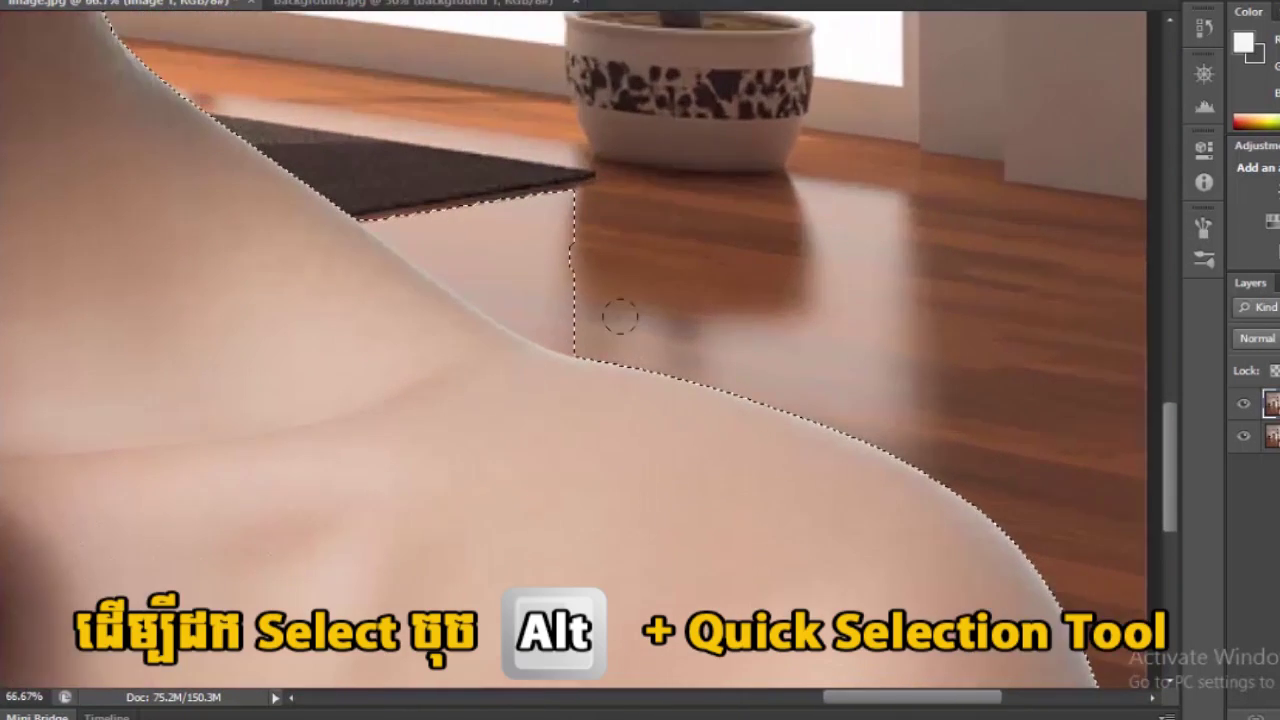
scroll(614, 314, up, 3)
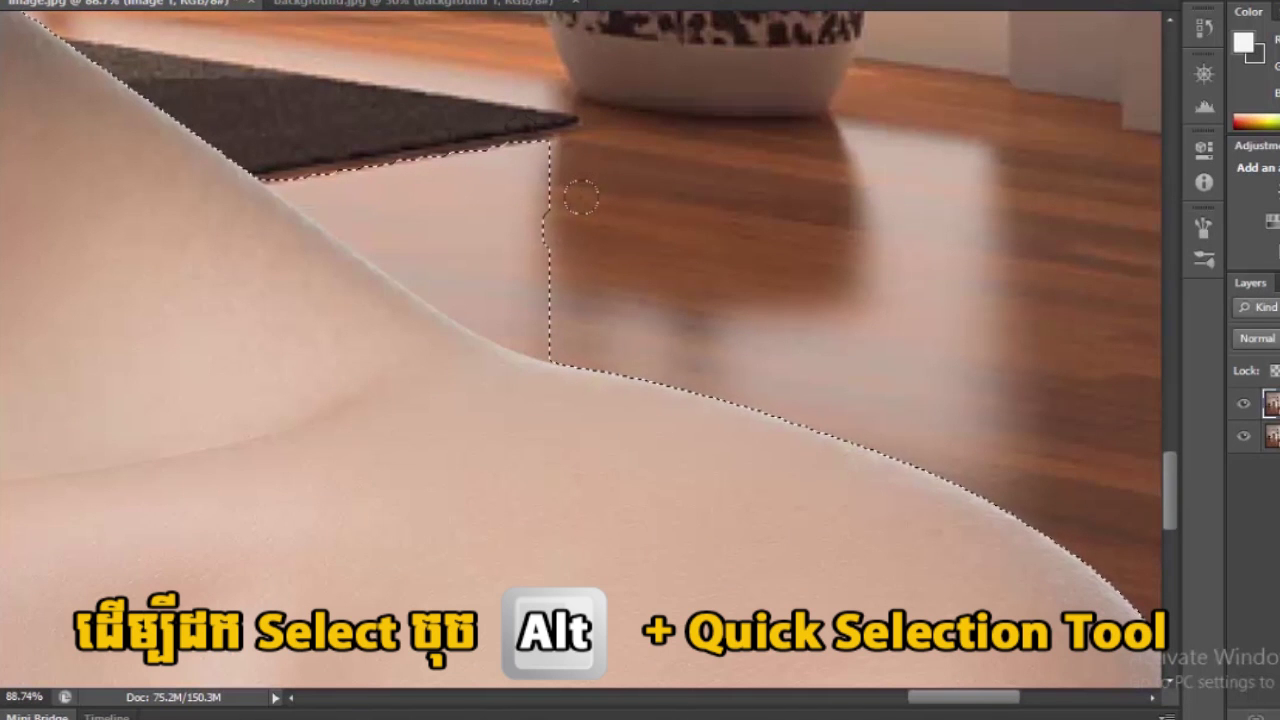
mouse_move(521, 141)
mouse_down()
mouse_move(521, 180)
mouse_move(466, 287)
mouse_up()
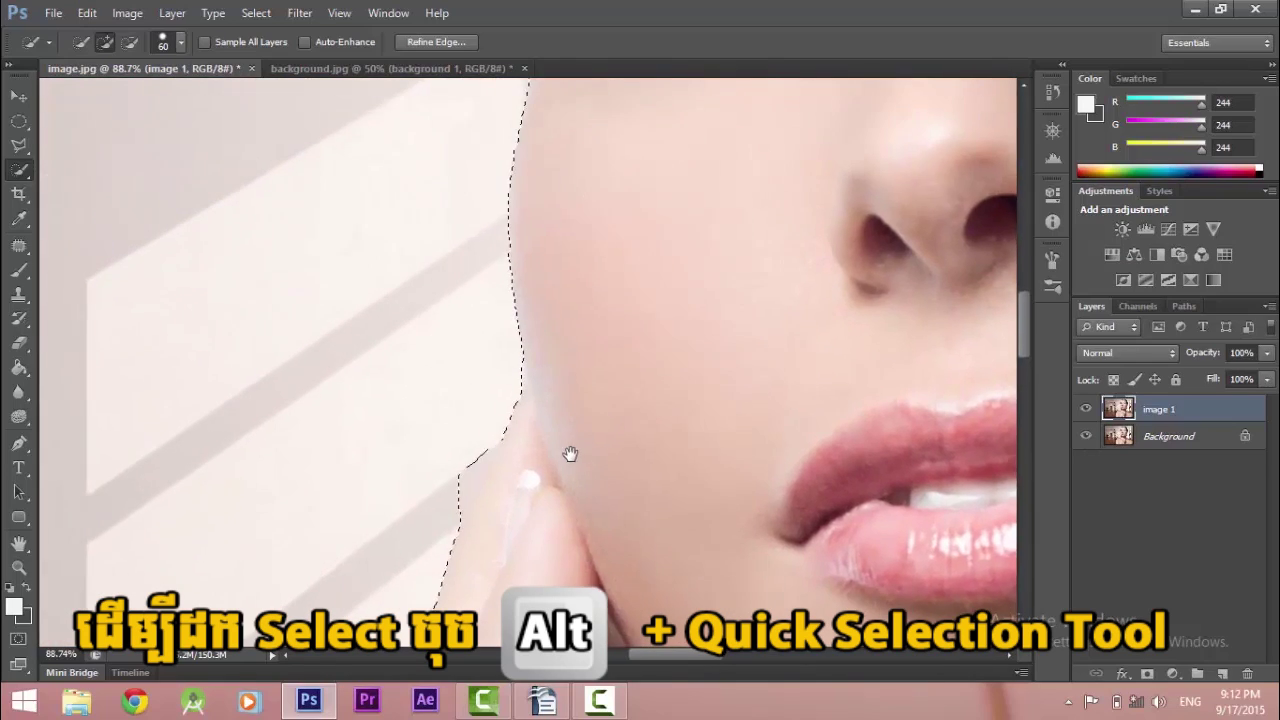
- Shrink the brush and trim the selection edge along her cheek
key(bracketleft)
key(bracketleft)
key(bracketleft)
mouse_move(366, 503)
mouse_down()
mouse_move(406, 466)
mouse_move(351, 546)
mouse_move(358, 580)
mouse_move(449, 509)
mouse_up()
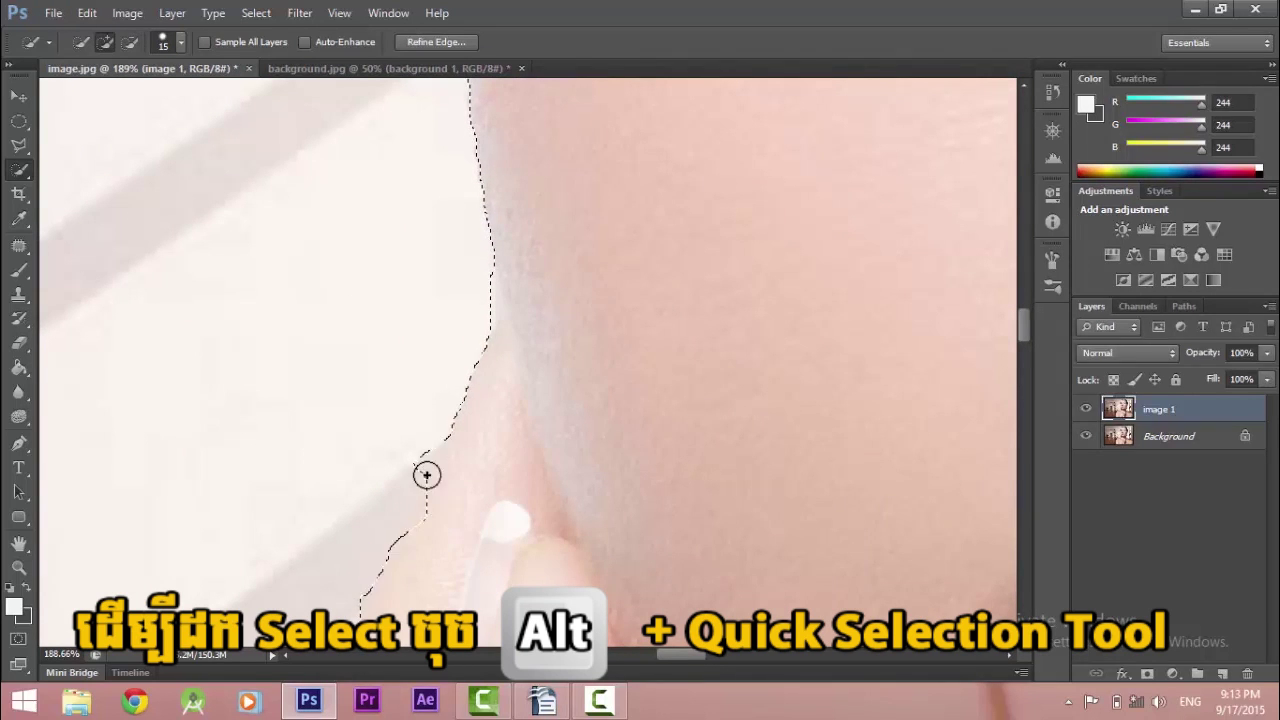
scroll(420, 465, up, 2)
- Refine the edge near her fingertip with a smaller brush, then enlarge it and review
key(bracketleft)
key(bracketleft)
key(bracketleft)
mouse_move(417, 457)
mouse_down()
mouse_move(429, 449)
mouse_move(437, 543)
mouse_up()
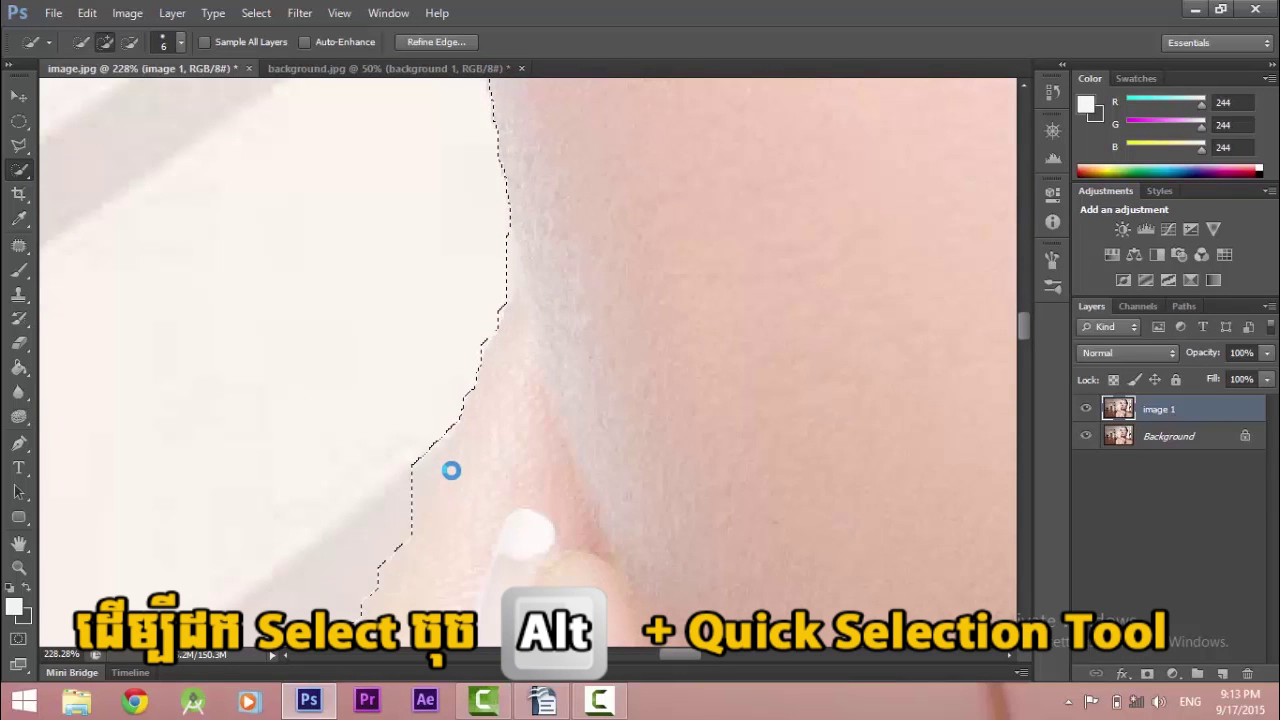
scroll(560, 410, up, 10)
alt+scroll(537, 443, down, 3)
alt+scroll(405, 505, up, 3)
key(bracketright)
key(bracketright)
key(bracketright)
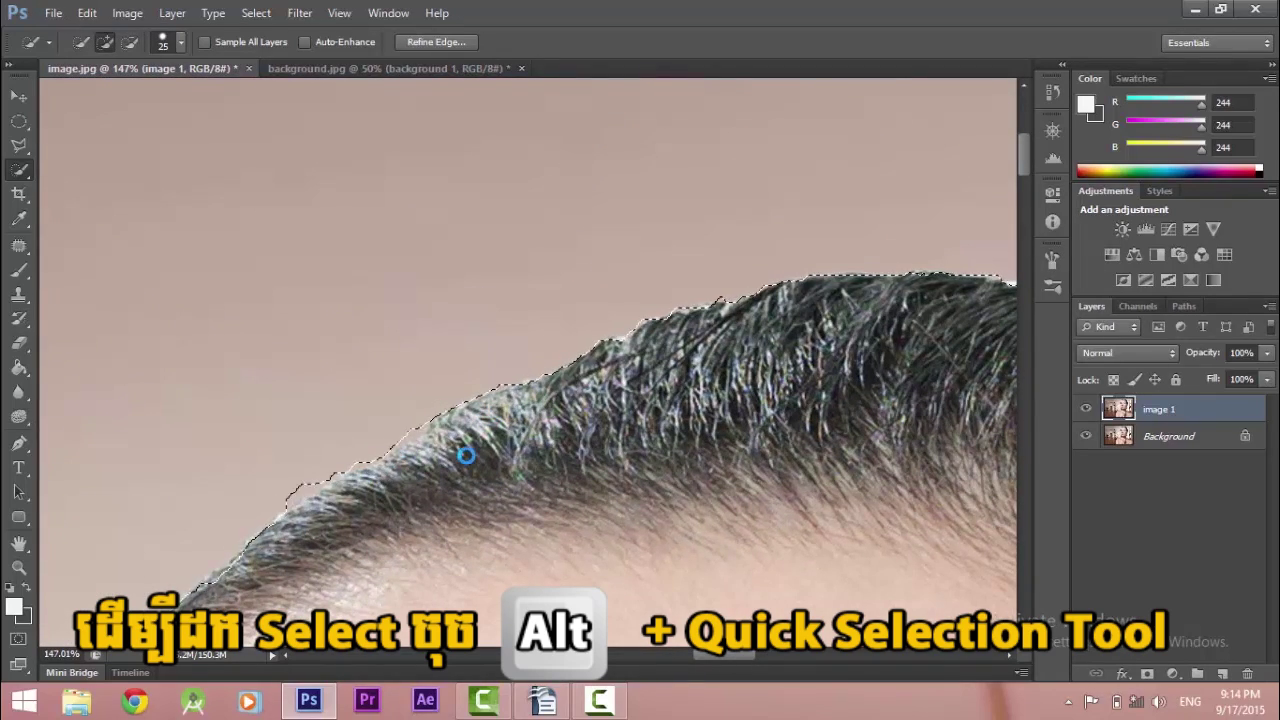
alt+scroll(467, 456, down, 2)
alt+scroll(467, 456, down, 2)
alt+scroll(467, 456, down, 2)
alt+scroll(467, 456, down, 2)
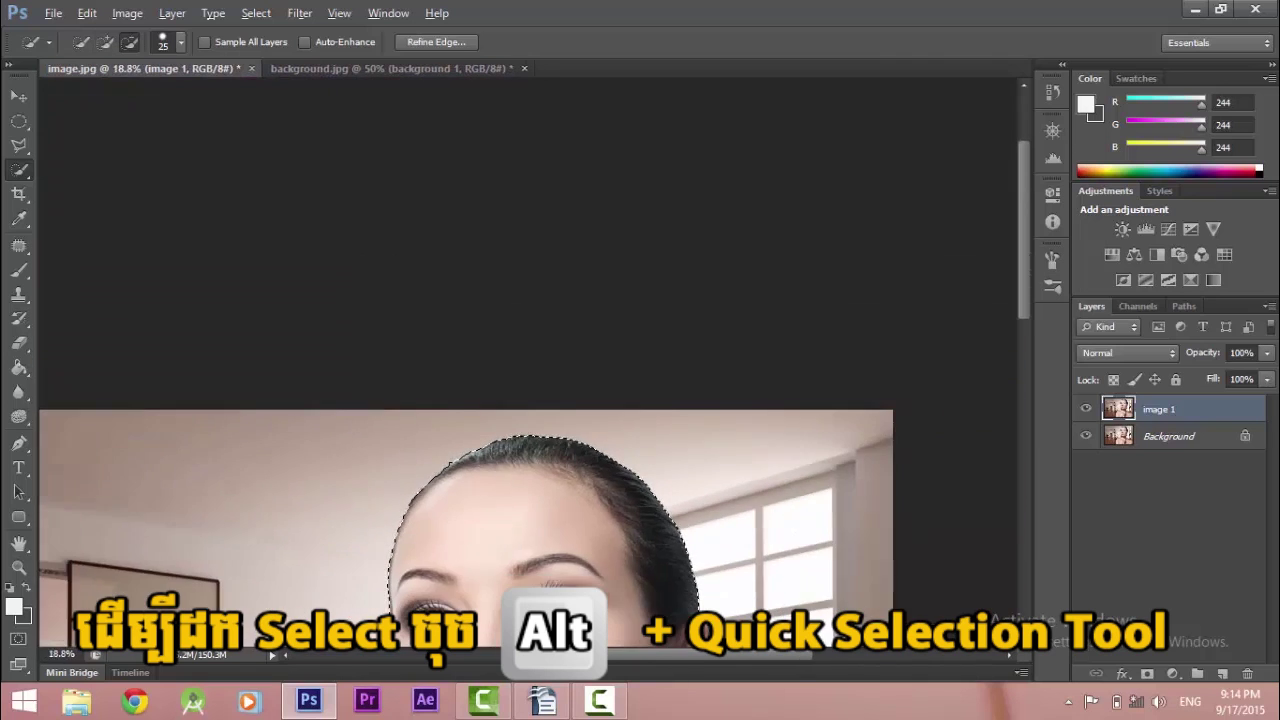
alt+scroll(467, 456, down, 1)
scroll(576, 430, up, 1)
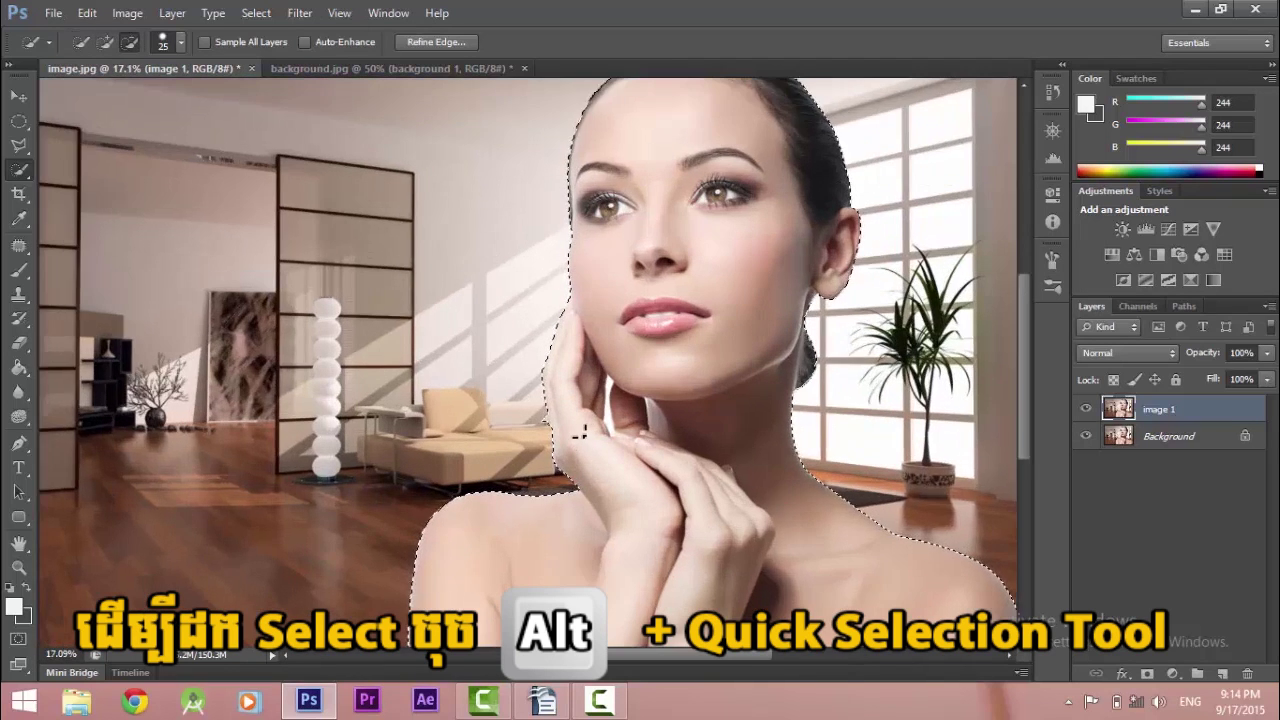
scroll(578, 431, up, 2)
alt+scroll(576, 430, up, 2)
alt+scroll(580, 430, up, 1)
alt+scroll(562, 430, up, 2)
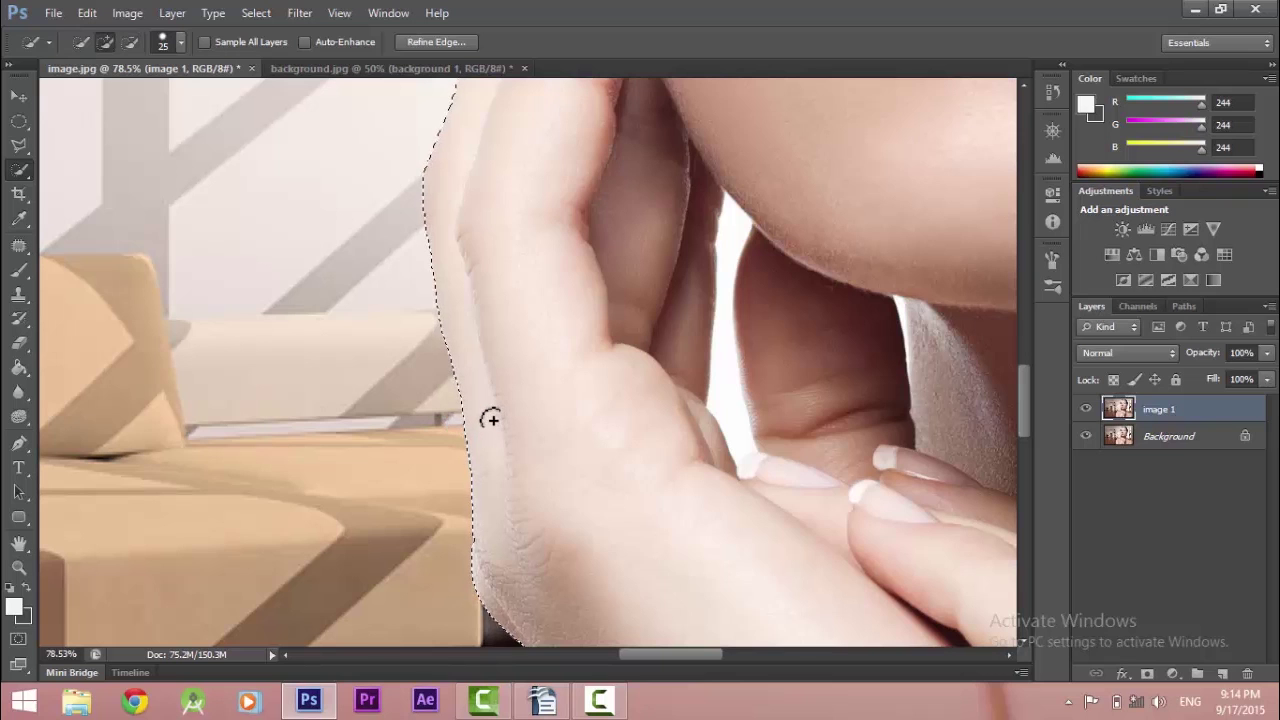
scroll(490, 418, down, 2)
scroll(490, 418, down, 3)
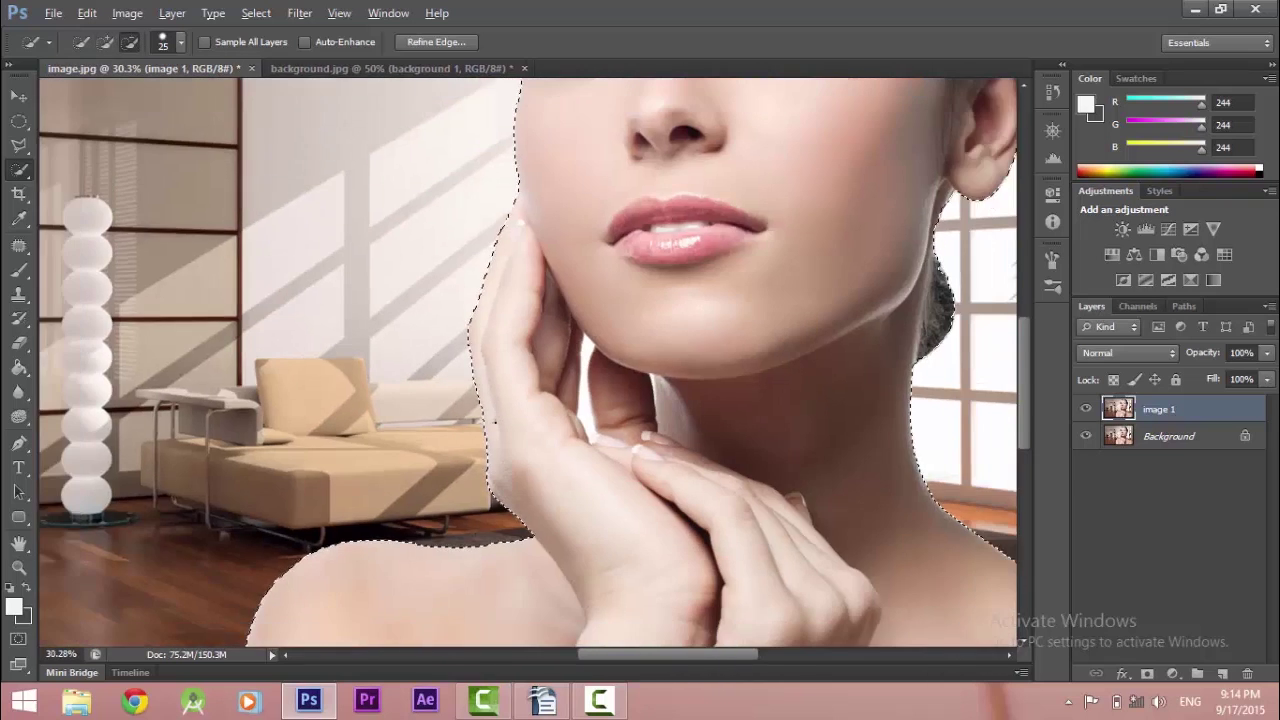
scroll(490, 418, down, 3)
scroll(492, 421, down, 1)
scroll(492, 421, down, 1)
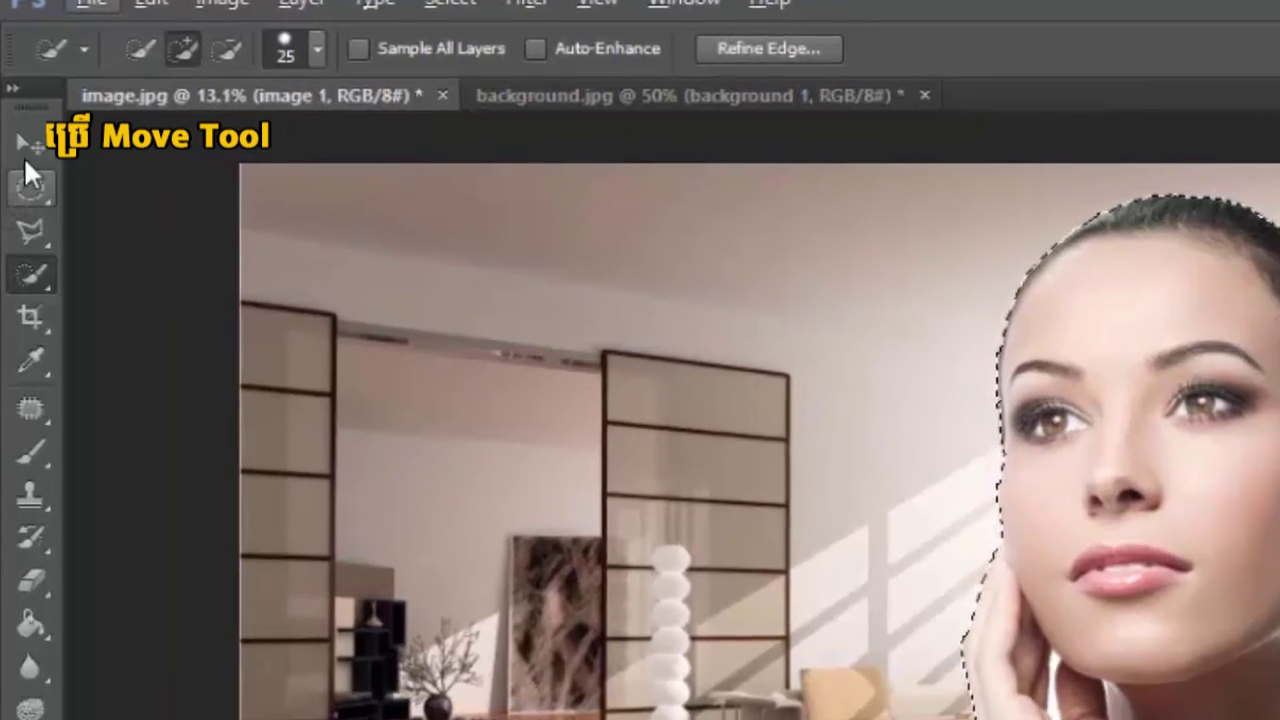
- Drag the selected woman into background.jpg as Layer 1 and zoom out
click(23, 133)
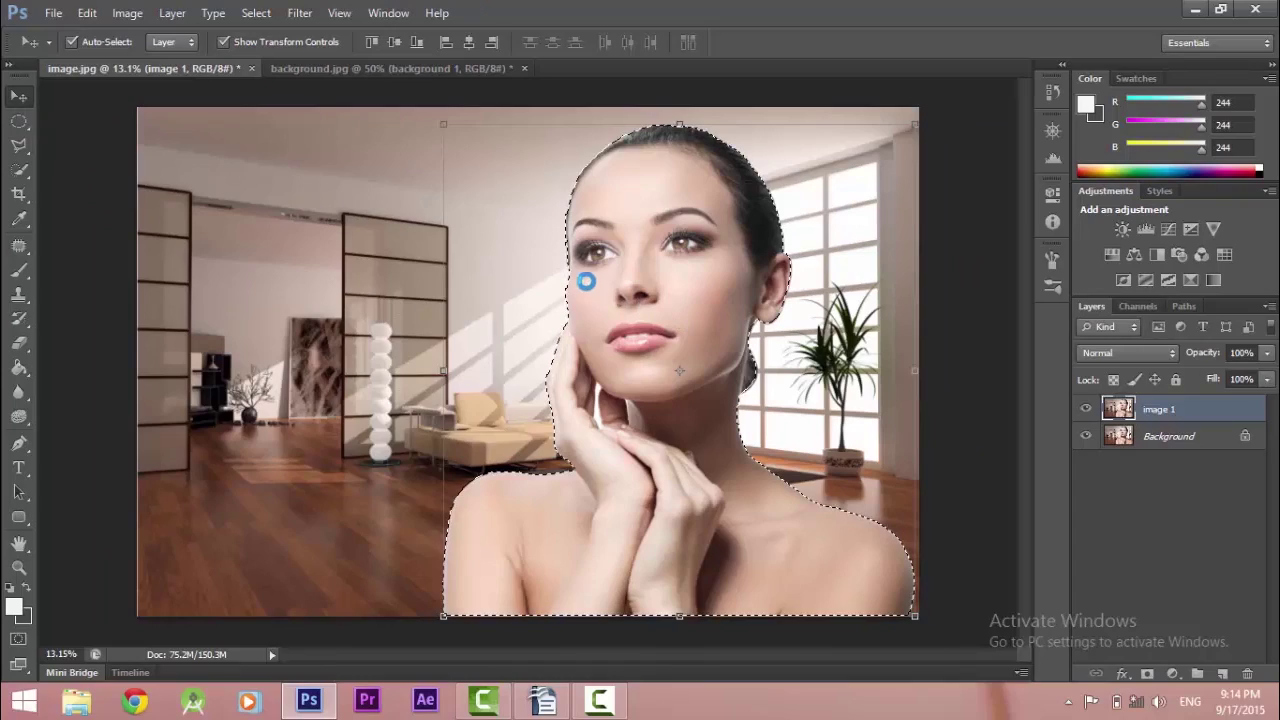
drag(552, 268, 426, 68)
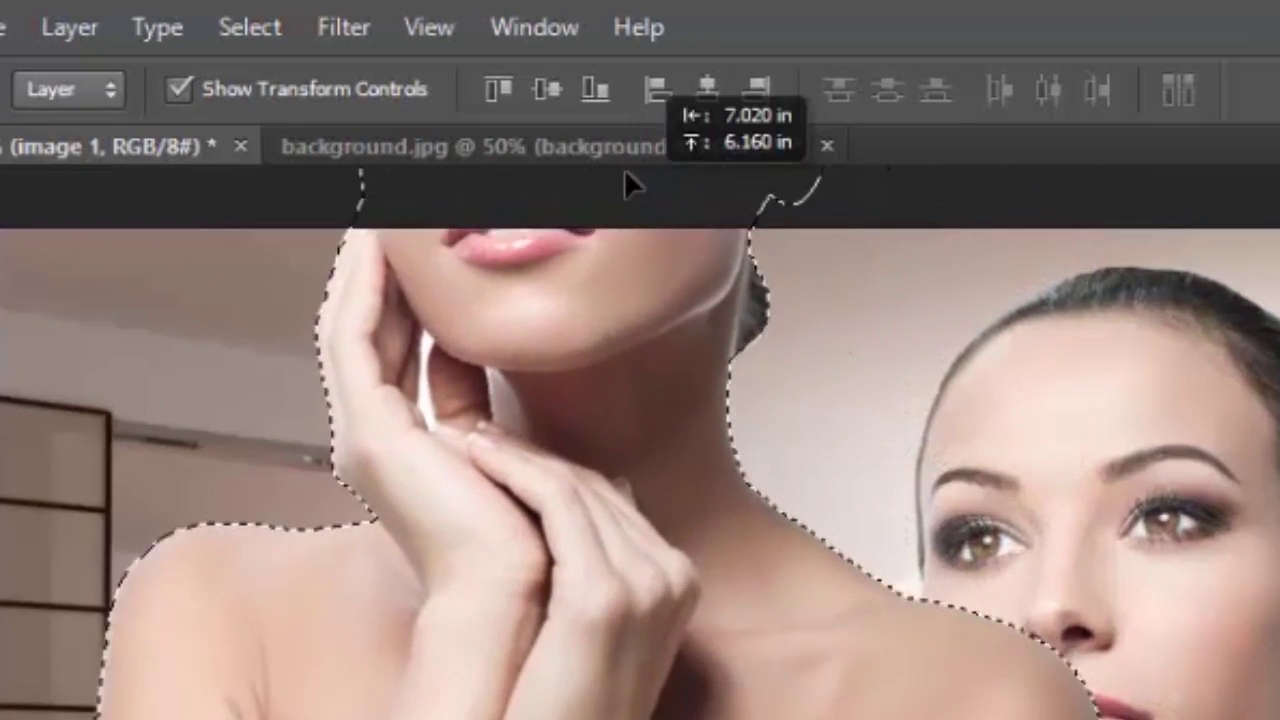
drag(616, 146, 406, 366)
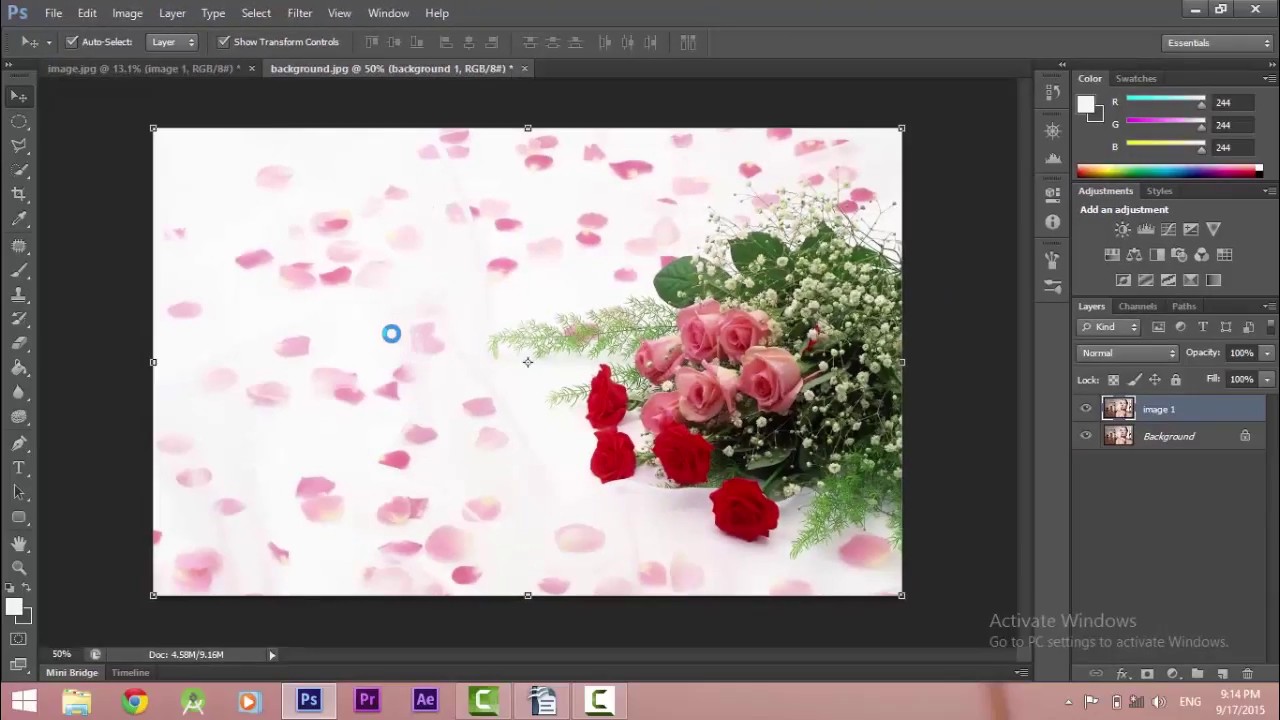
drag(406, 366, 390, 340)
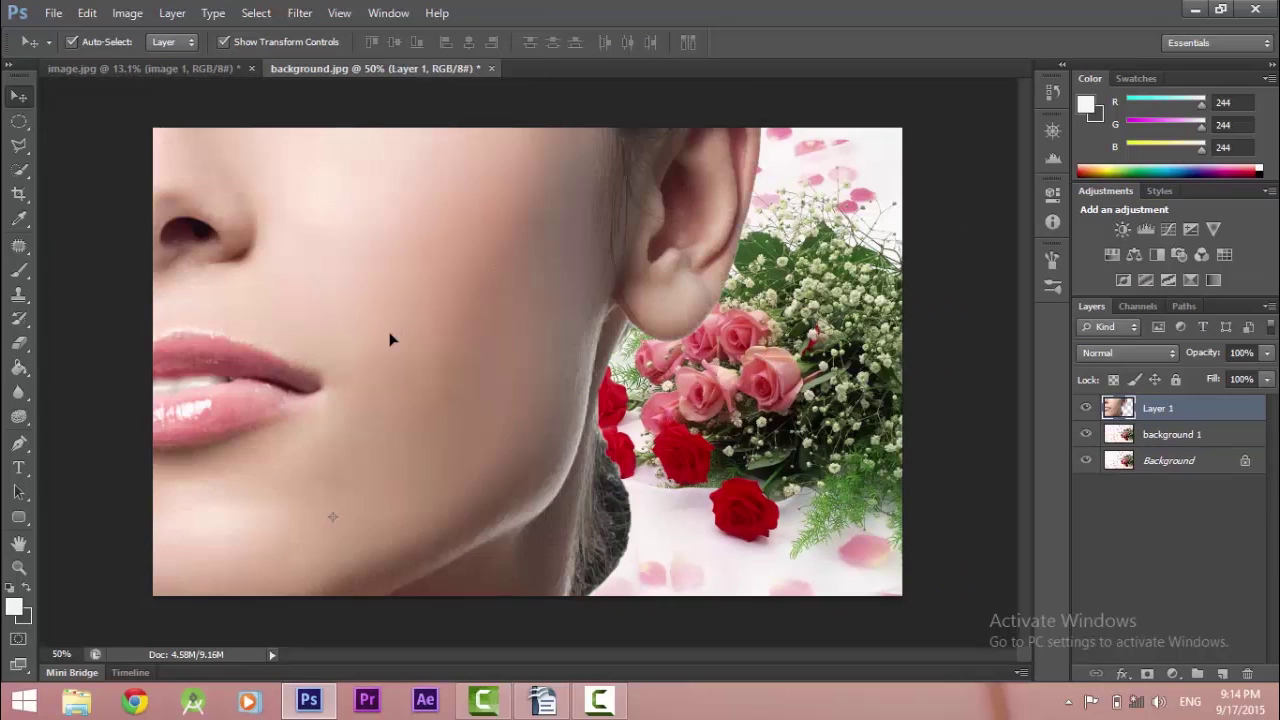
scroll(398, 352, down, 2)
scroll(398, 352, down, 3)
scroll(400, 360, down, 1)
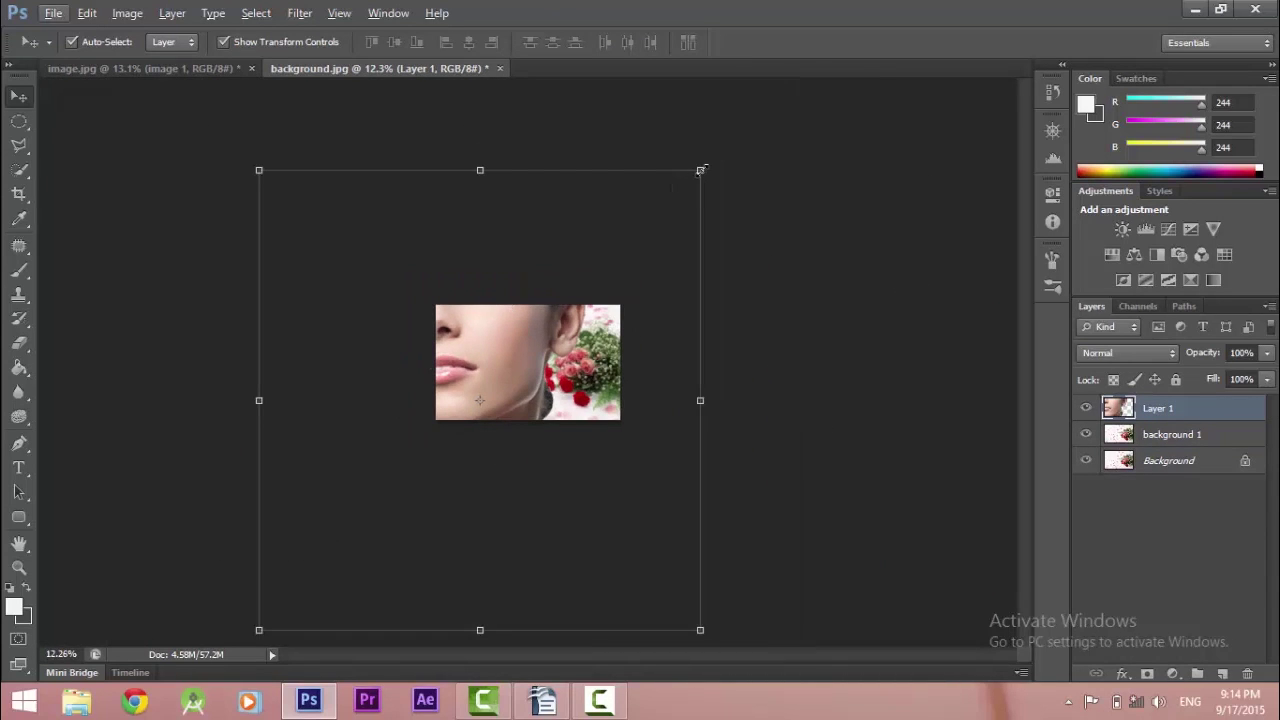
- Scale the woman down proportionally and position her over the canvas's left half
drag(702, 170, 536, 339)
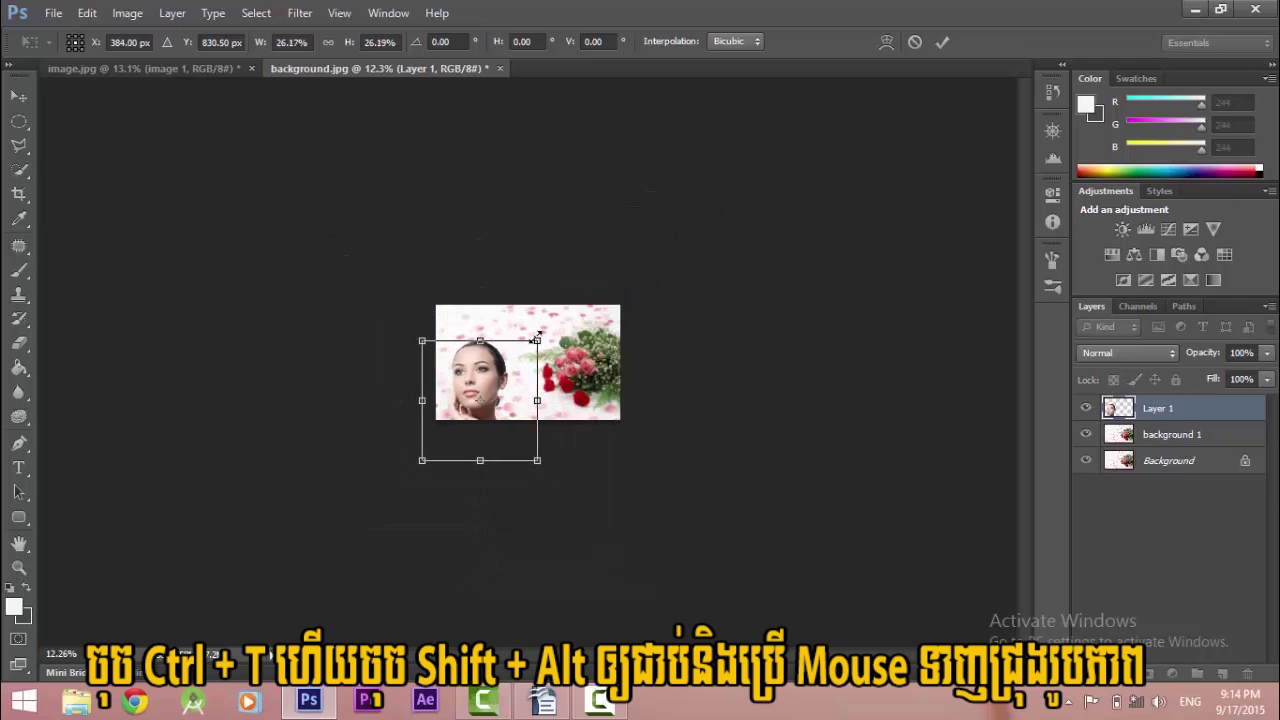
scroll(530, 373, up, 5)
mouse_move(466, 380)
mouse_down()
mouse_move(400, 277)
mouse_move(416, 258)
mouse_up()
drag(613, 143, 568, 188)
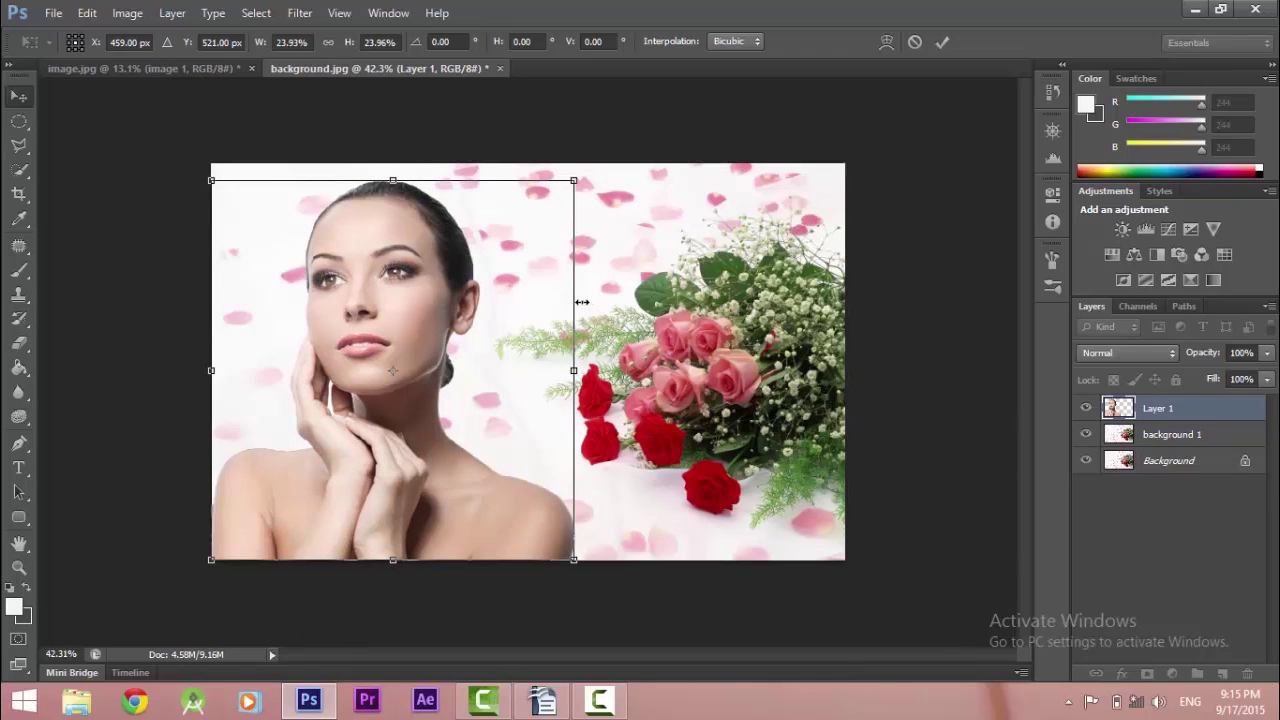
click(942, 43)
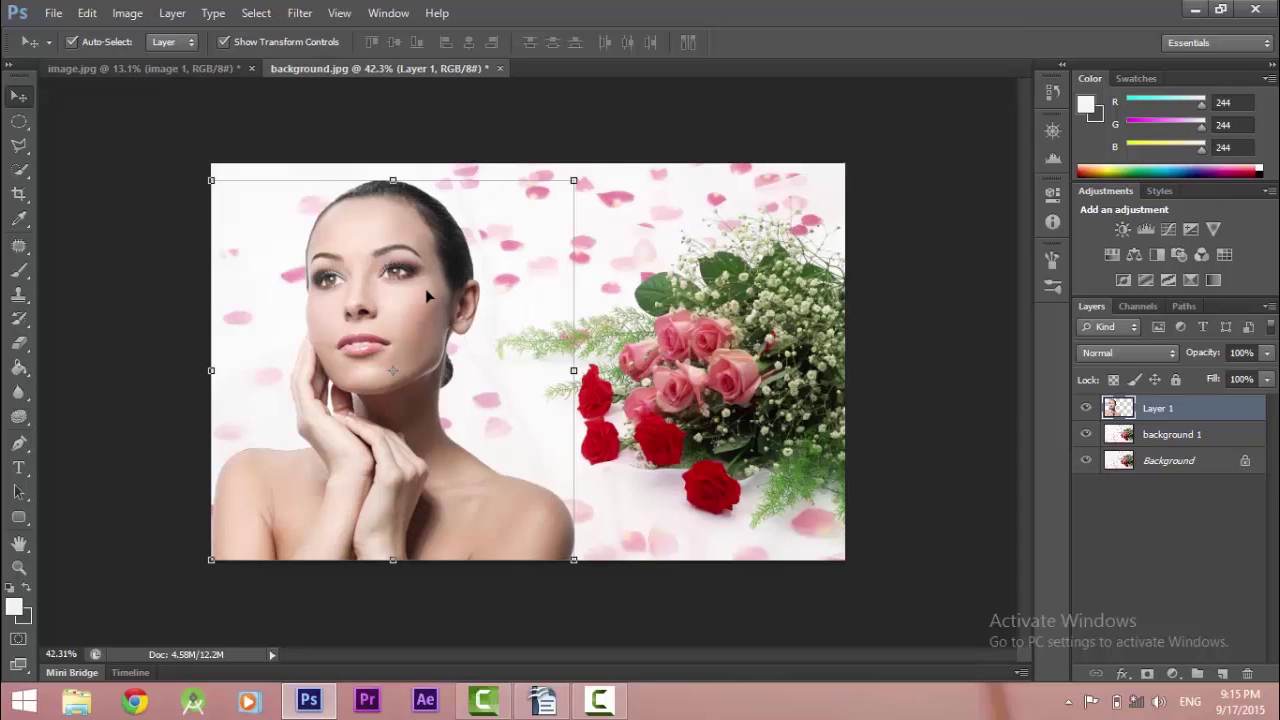
key(ctrl+t)
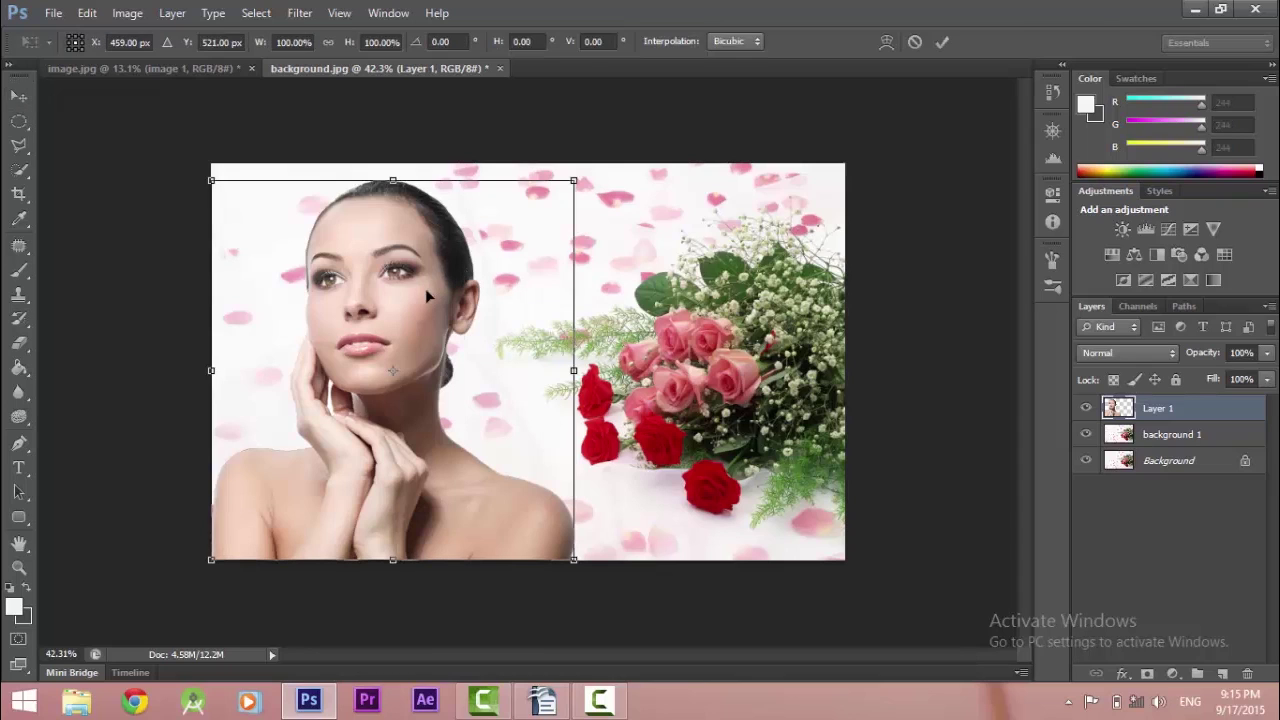
- Flip Layer 1 horizontally so the woman faces the roses, and commit
right_click(425, 288)
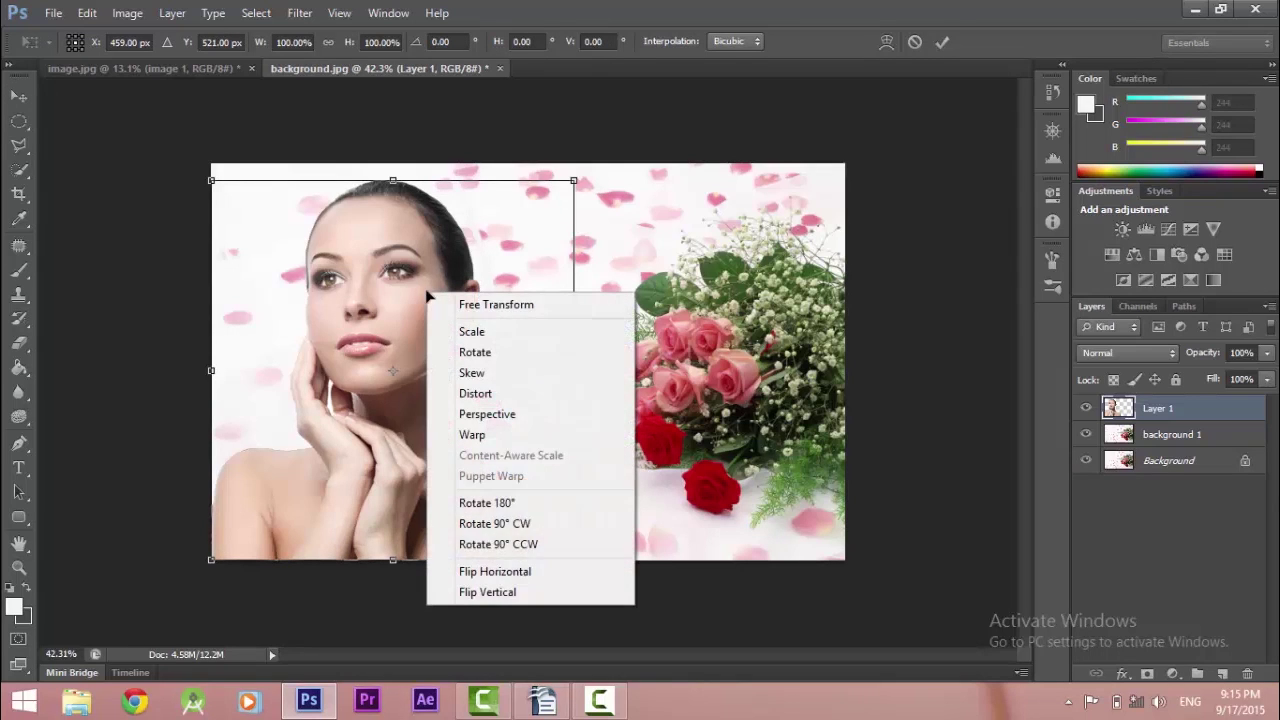
click(477, 571)
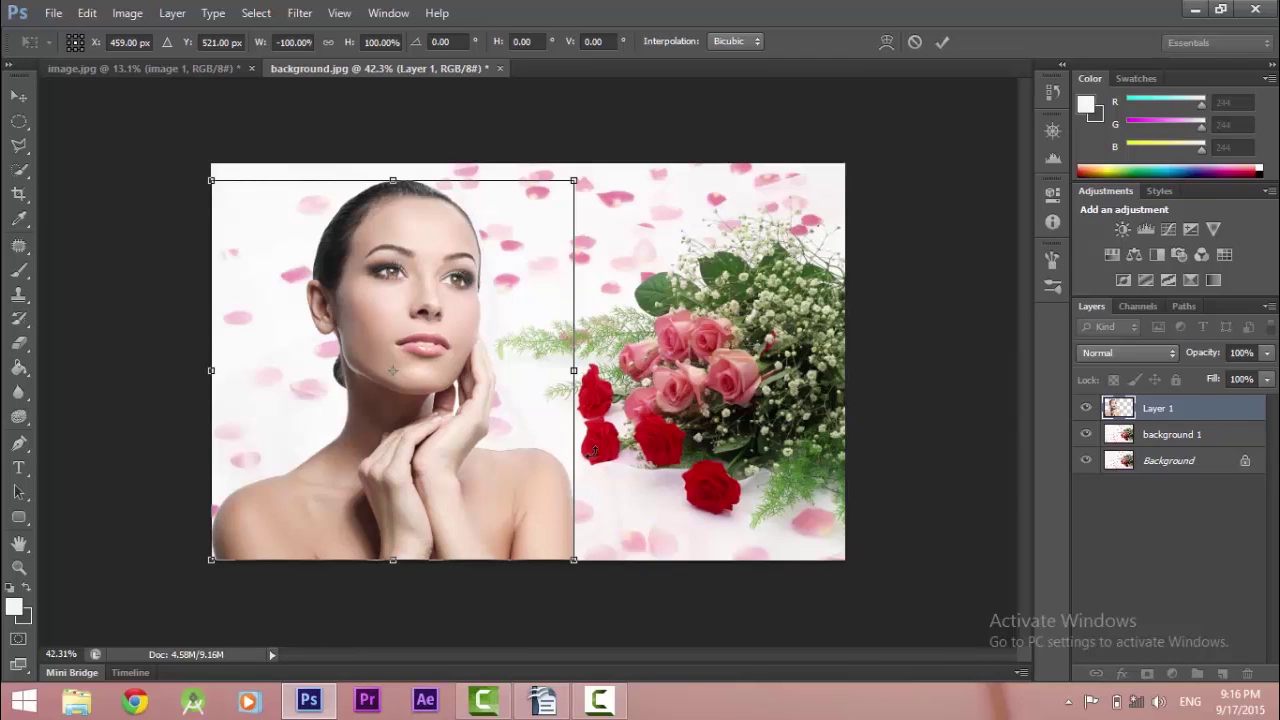
click(940, 43)
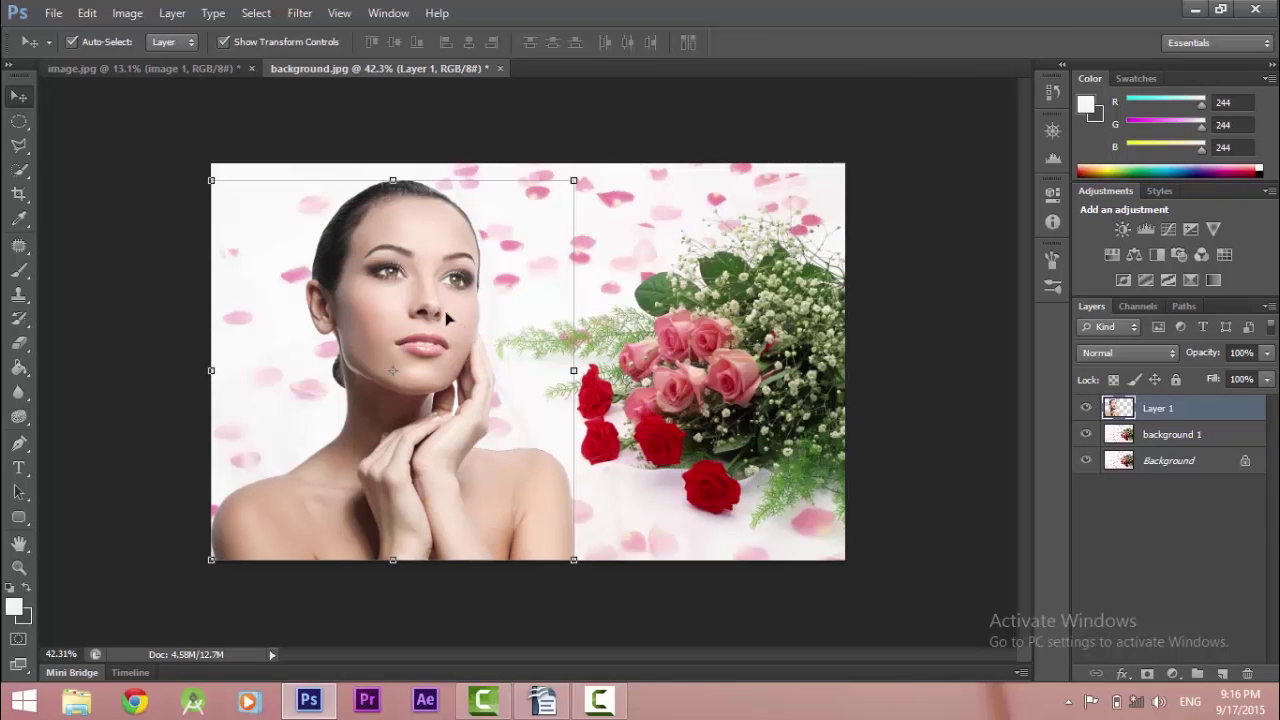
- Save the composite to the Desktop as JPEG 'ready.jpg' with default JPEG options, then minimize Photoshop
click(53, 13)
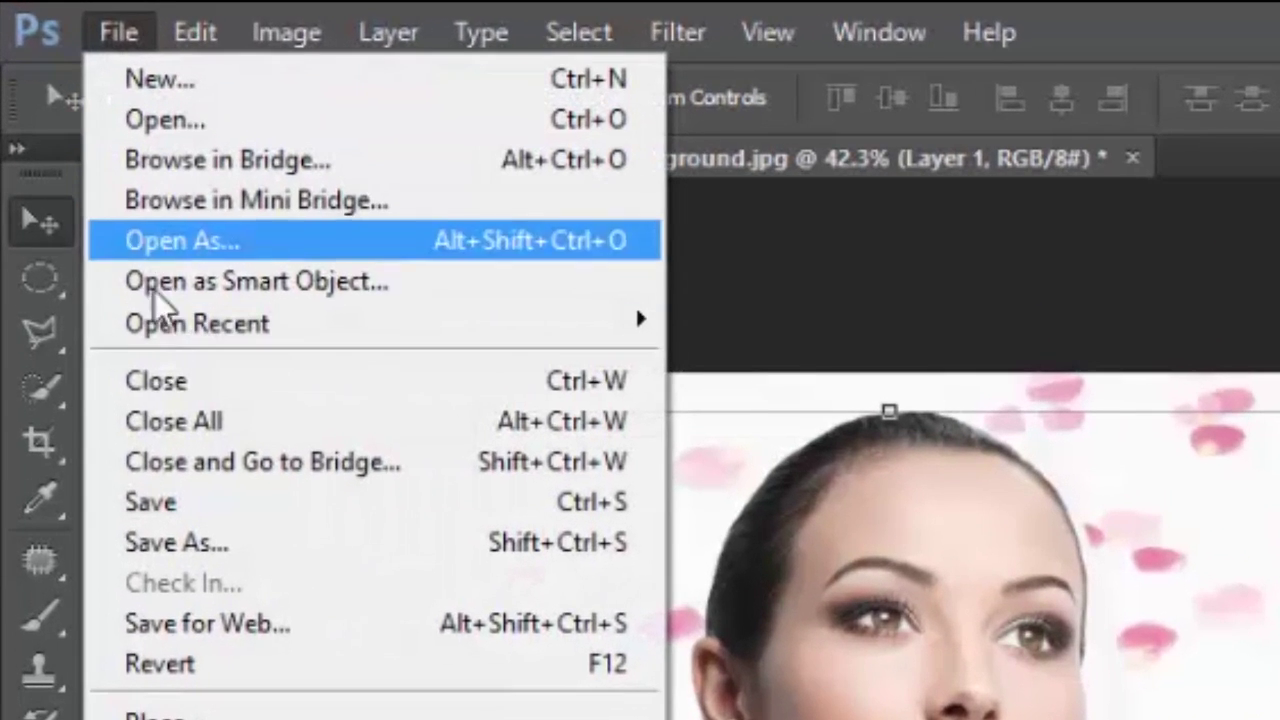
click(185, 543)
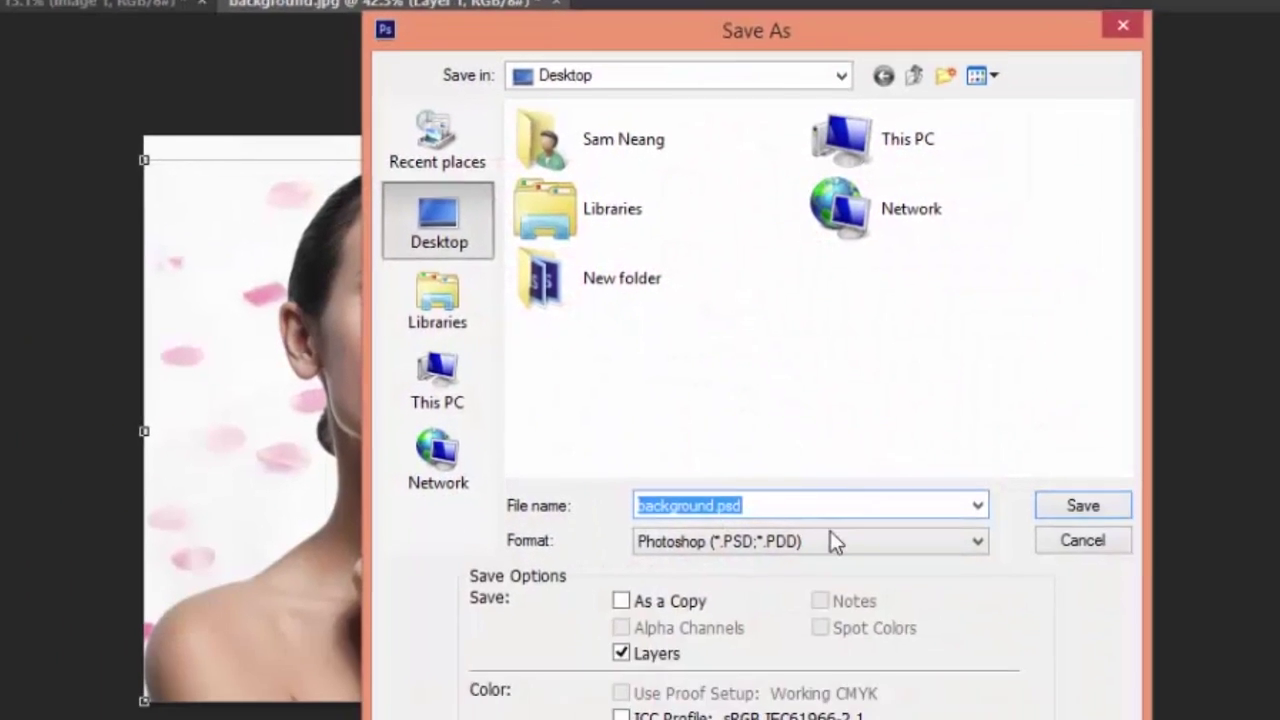
click(708, 458)
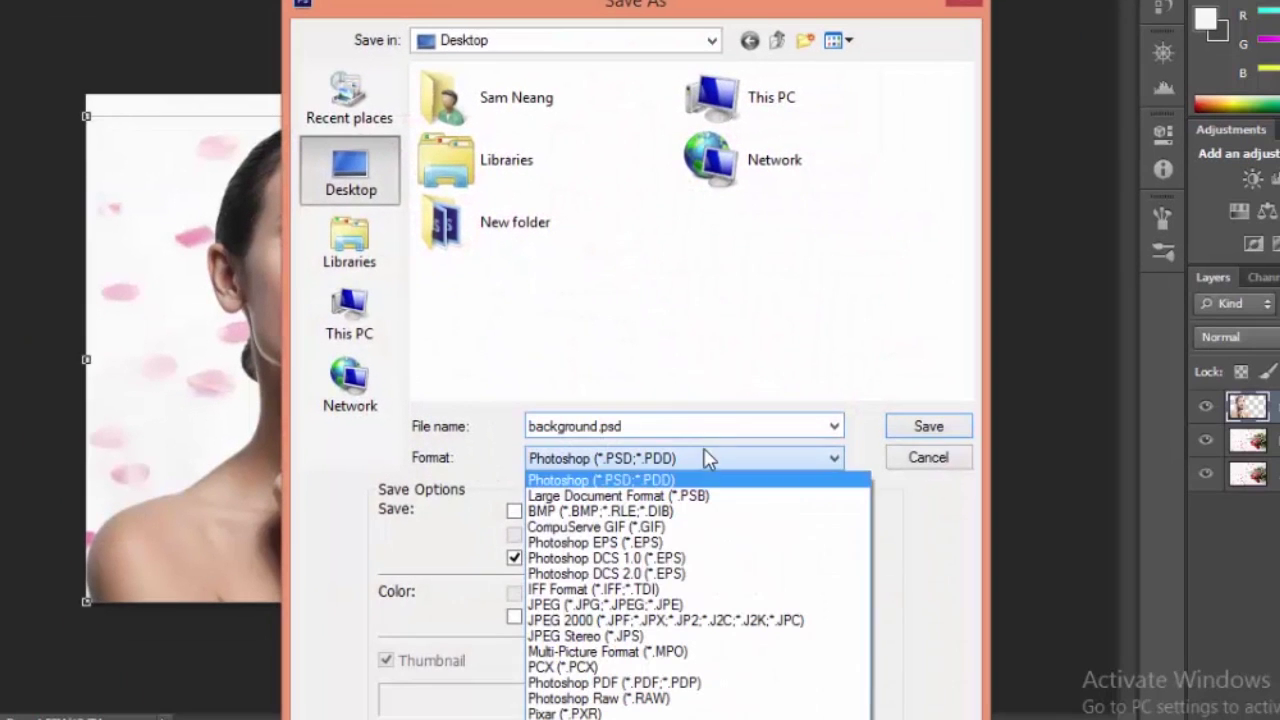
click(688, 590)
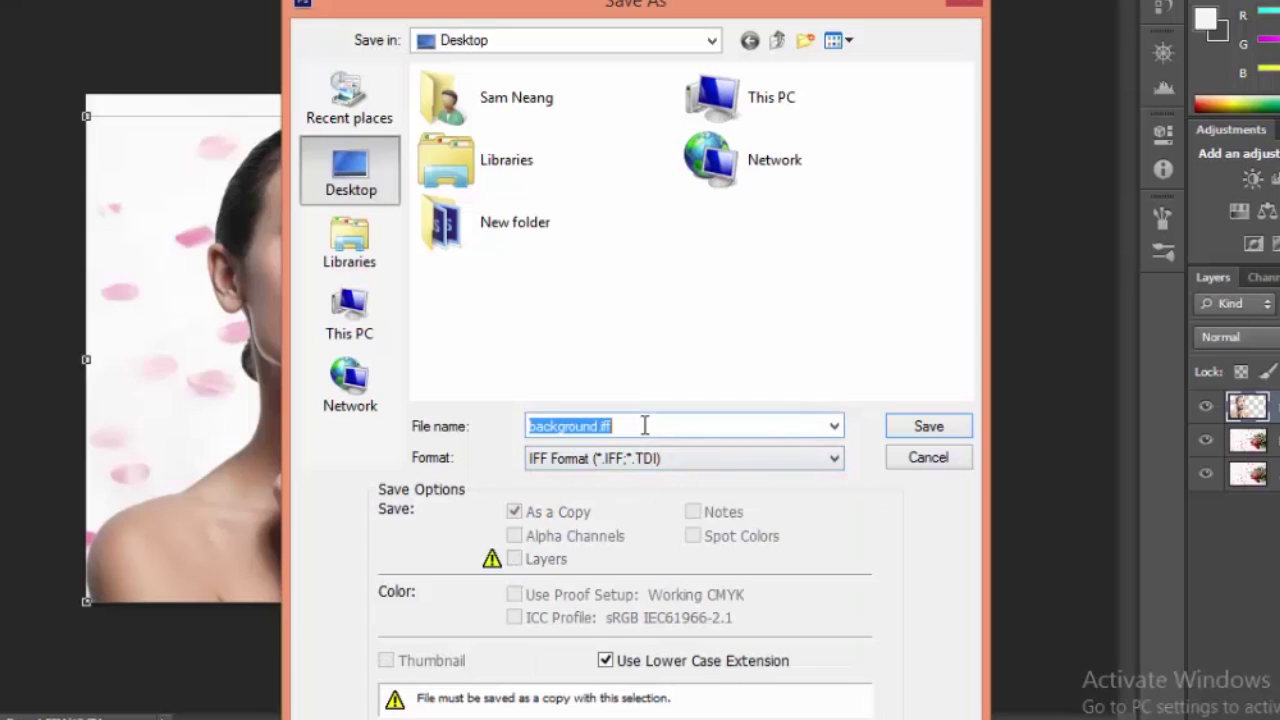
click(650, 458)
click(648, 604)
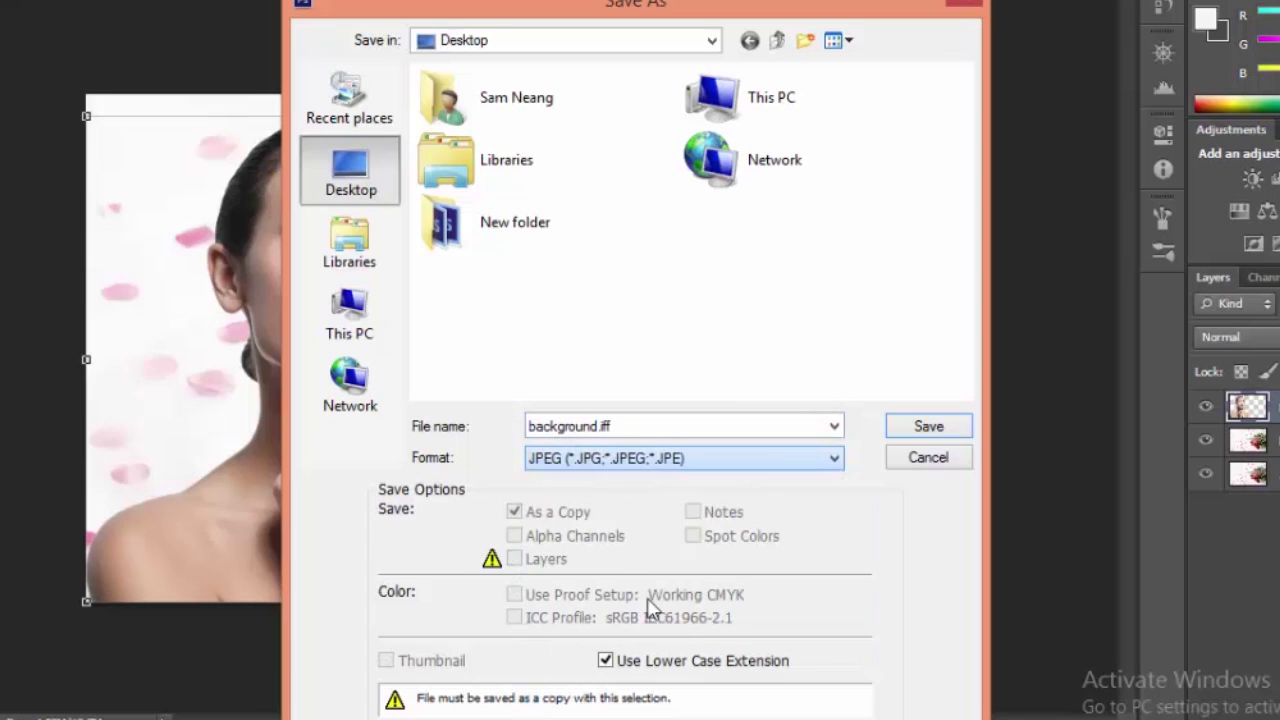
double_click(630, 426)
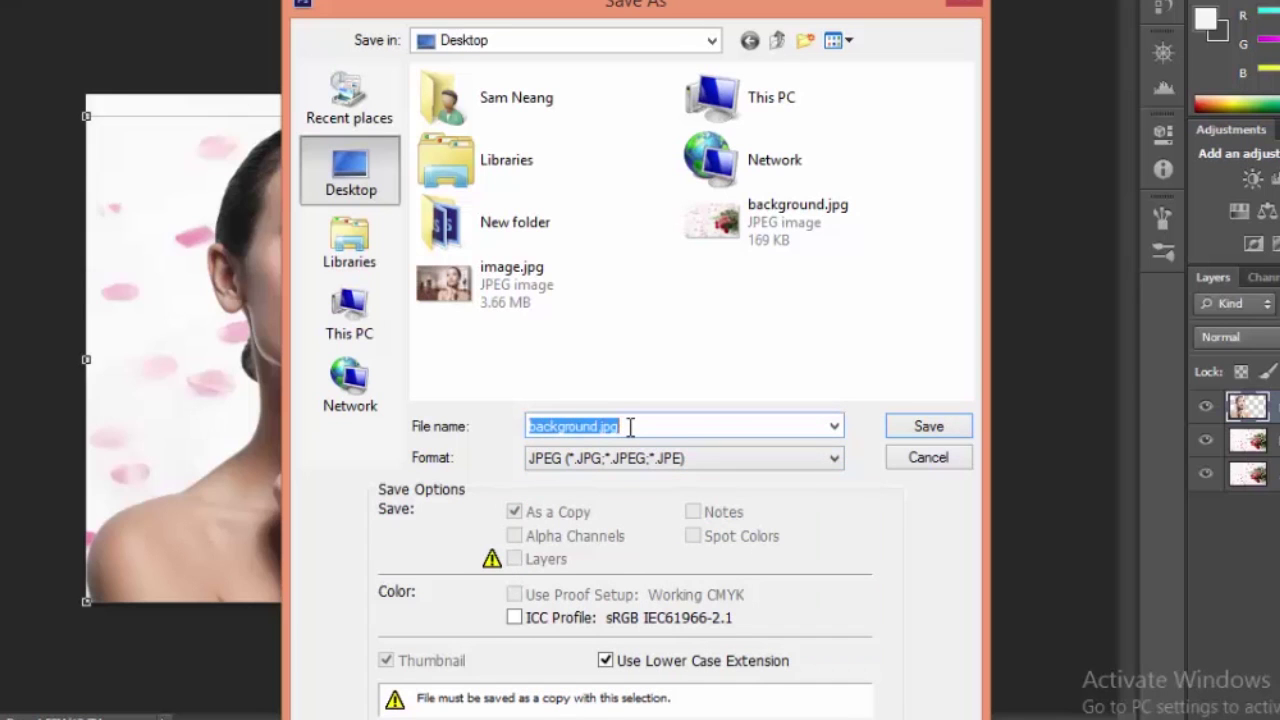
text(ready)
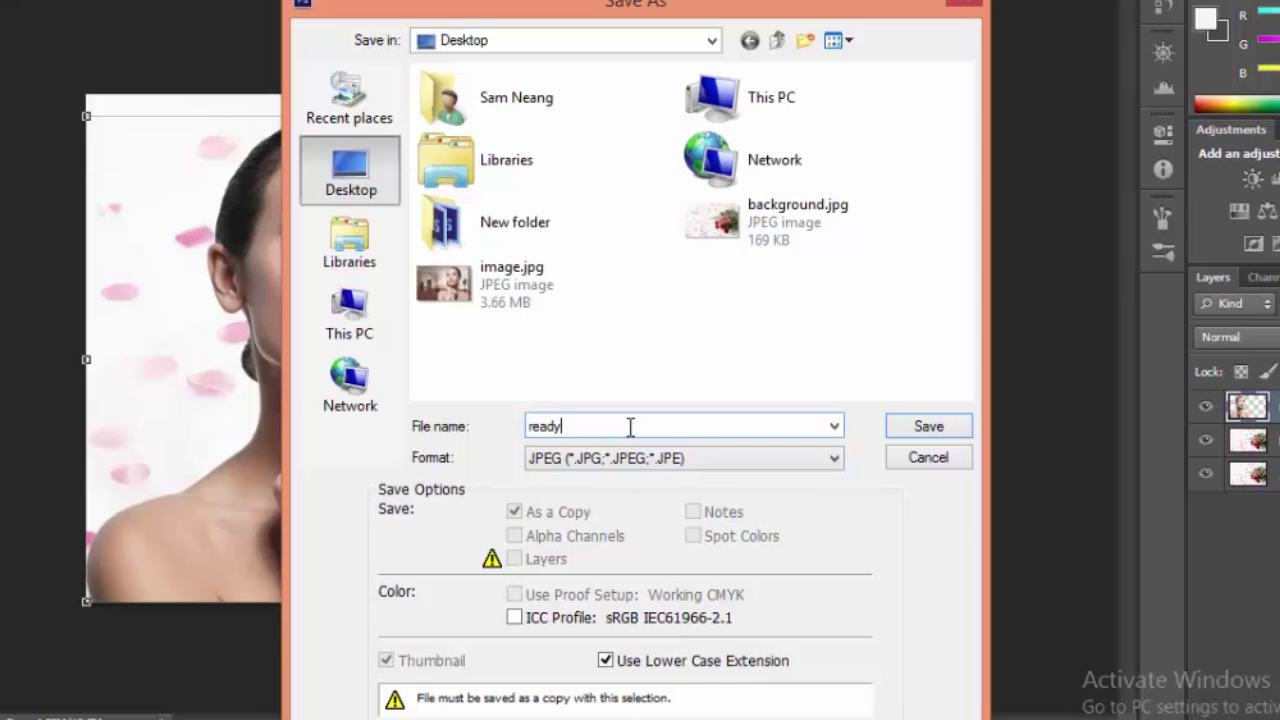
click(364, 165)
click(932, 425)
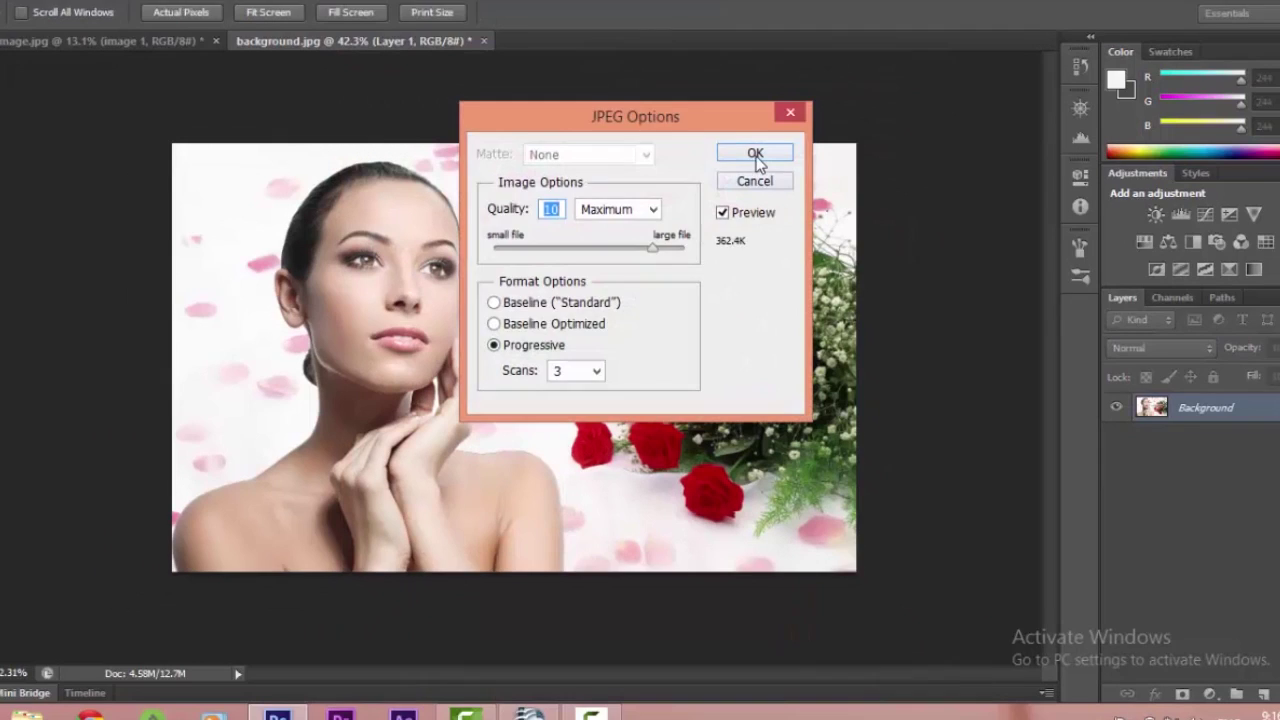
click(757, 160)
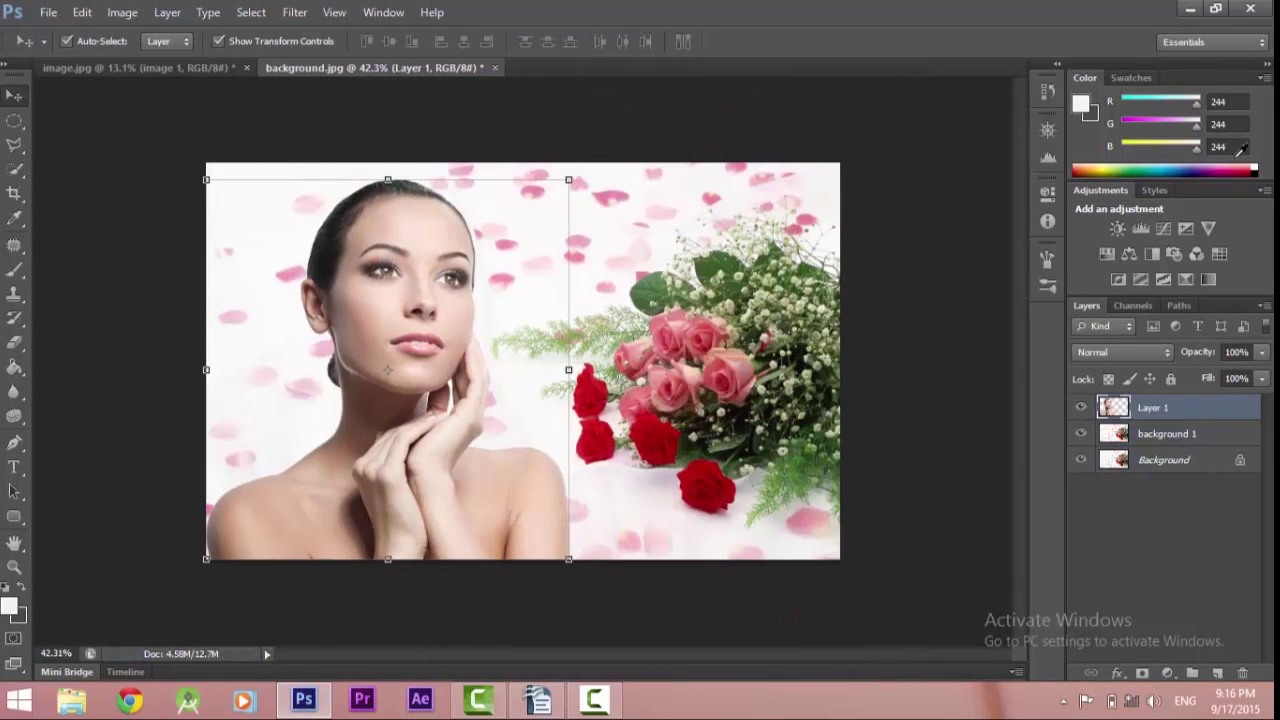
click(1190, 8)
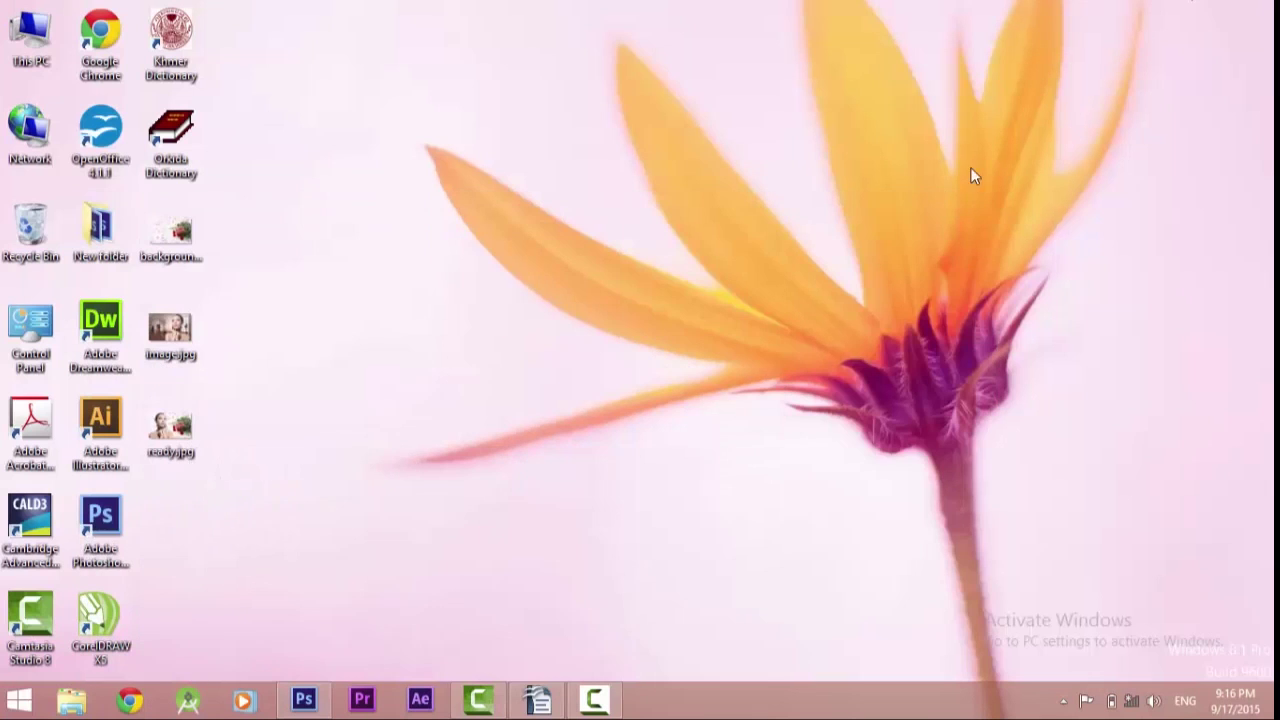
- Open ready.jpg from the desktop to view the finished composite
double_click(168, 436)
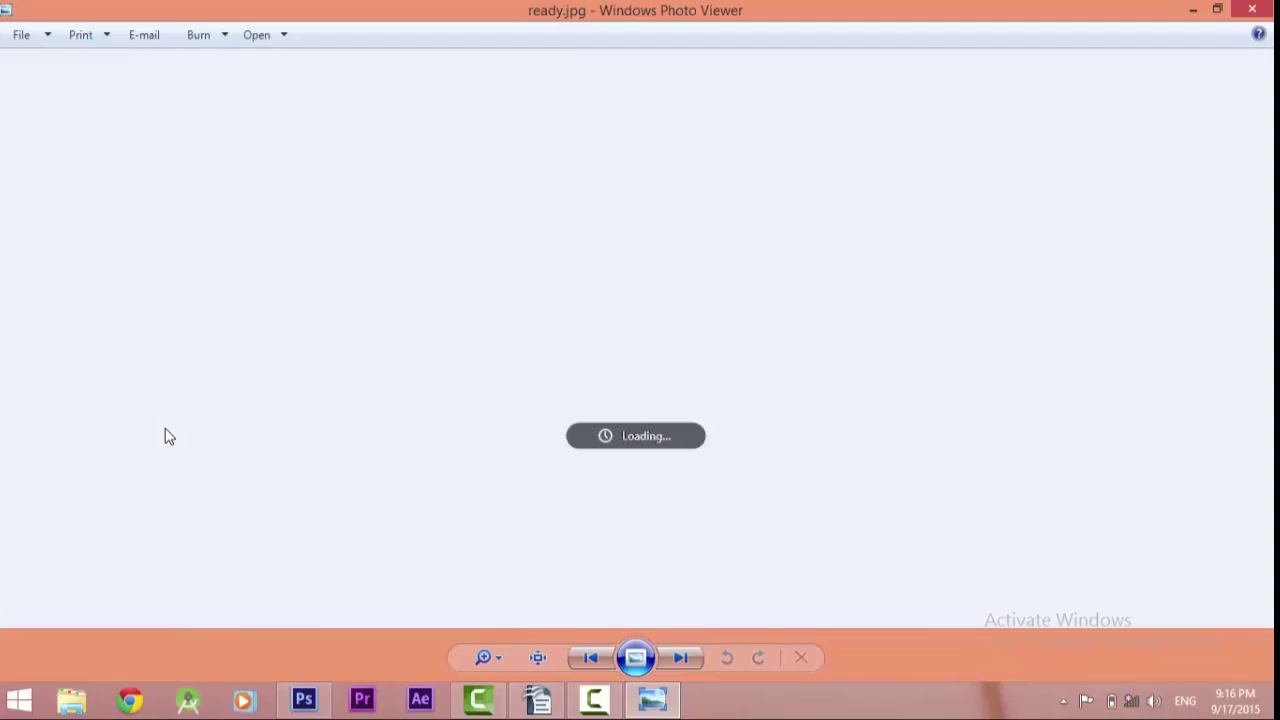